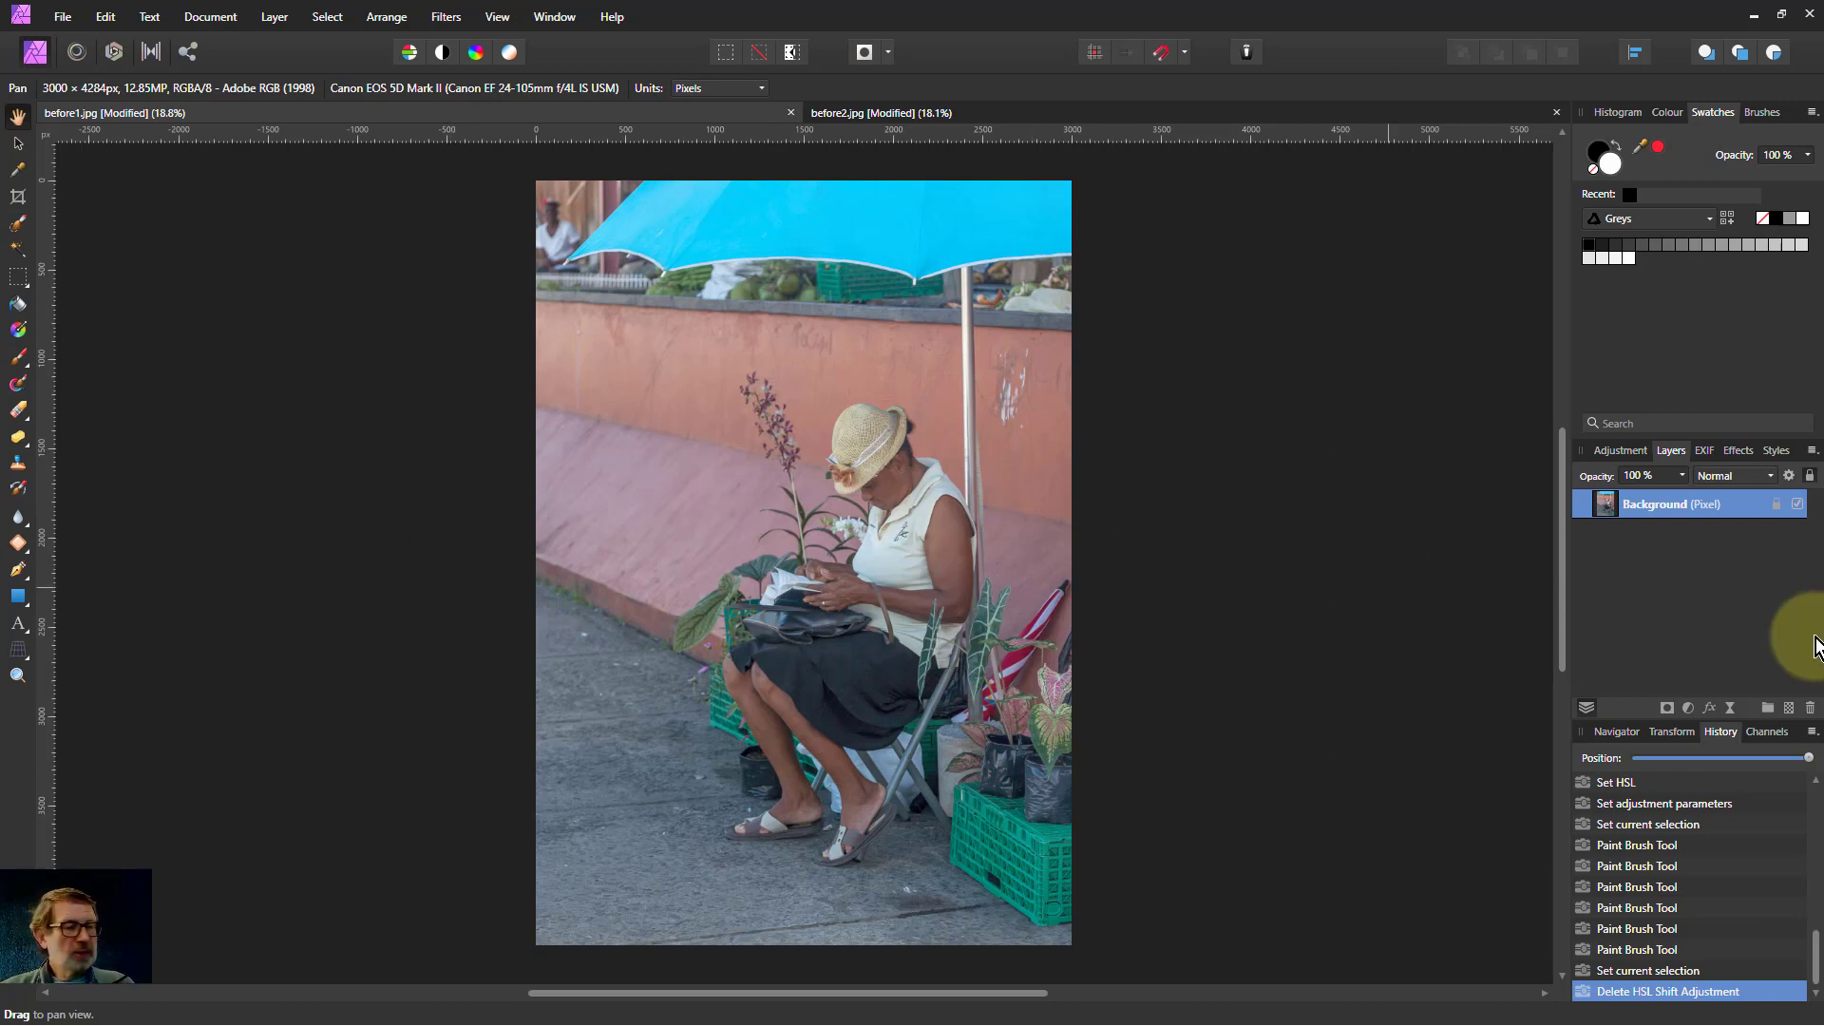
- Add an HSL Shift adjustment layer to before1.jpg from the Adjustments list
click(1690, 711)
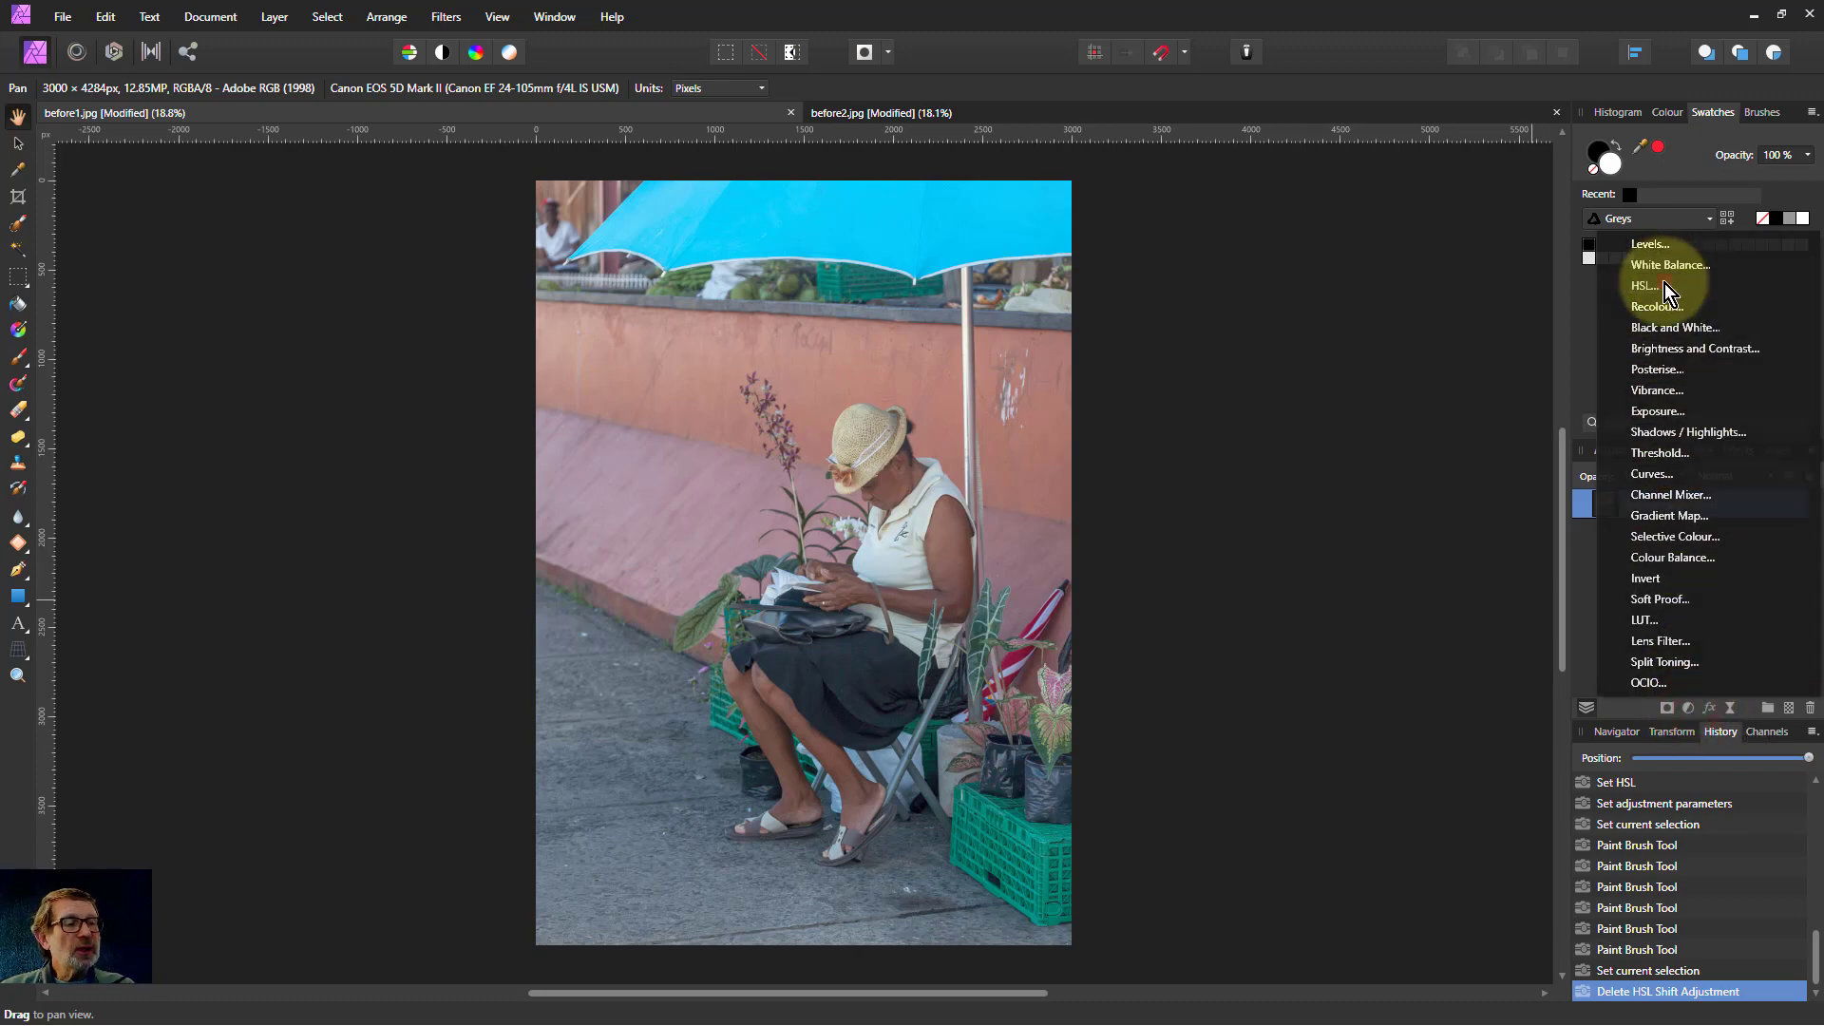
click(1664, 283)
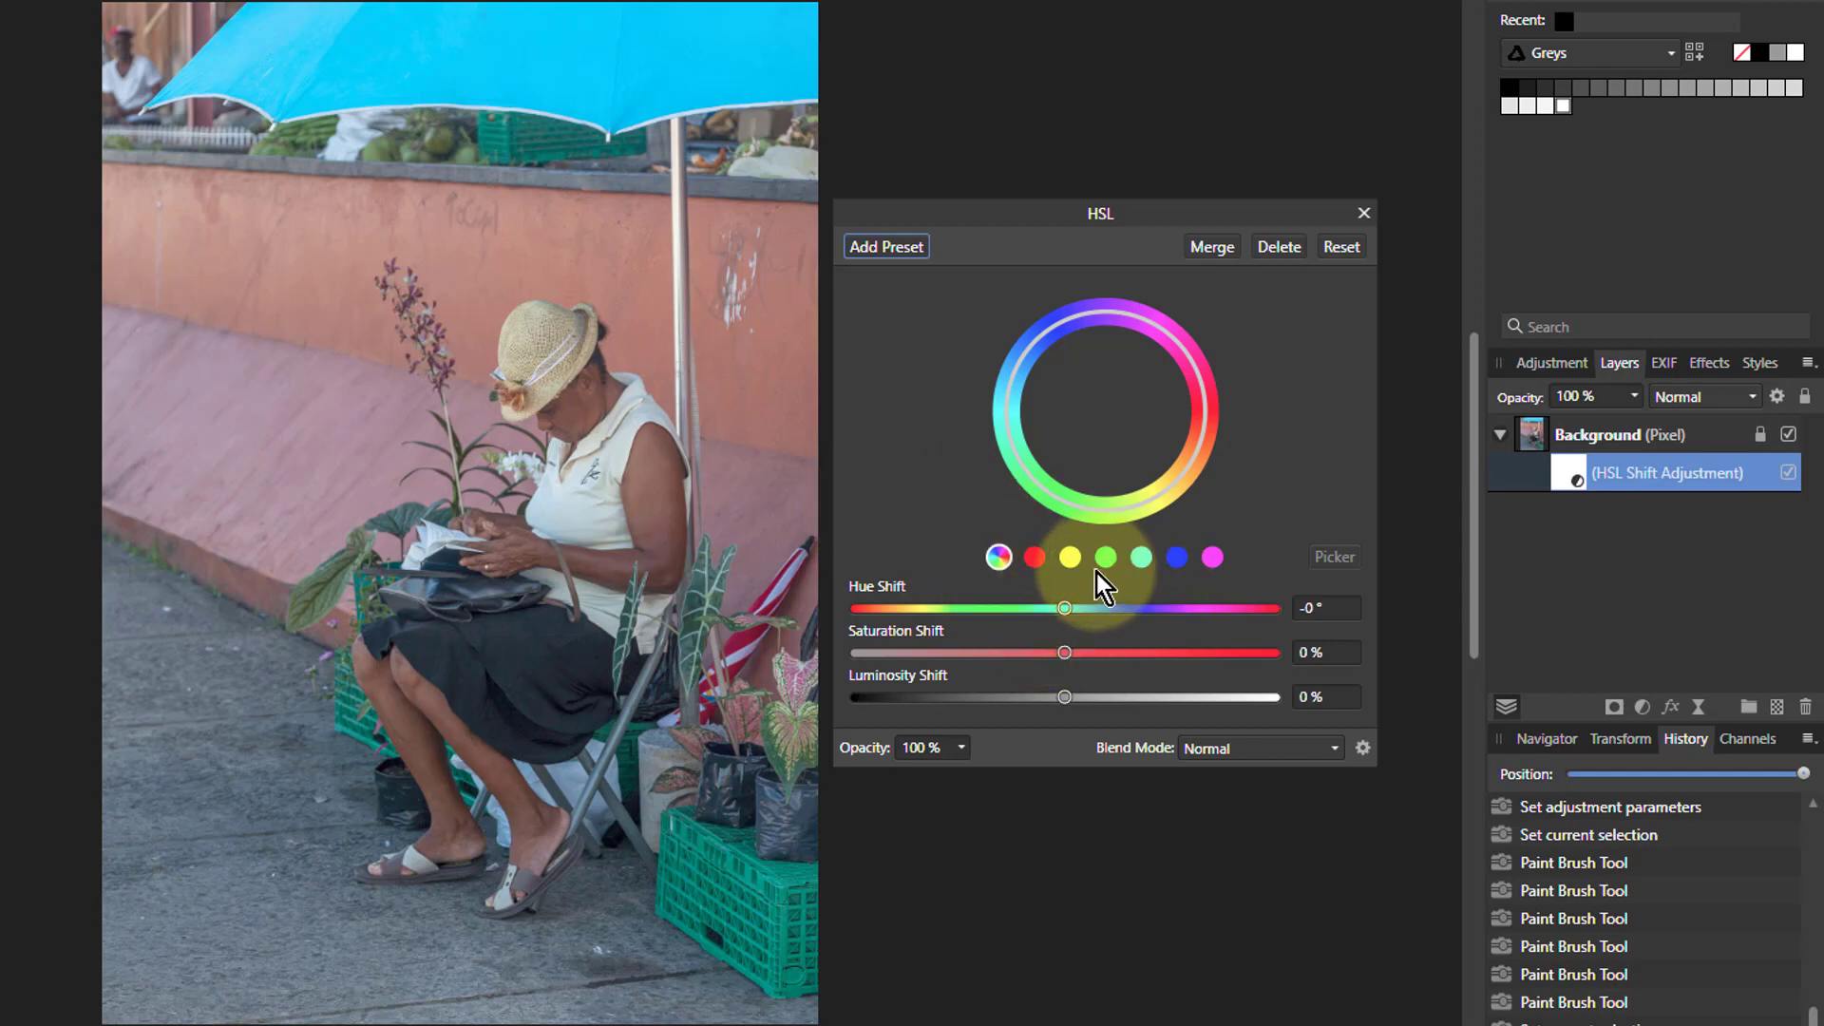
- Target the red range and resample it with Picker from the pink flowers
click(1035, 558)
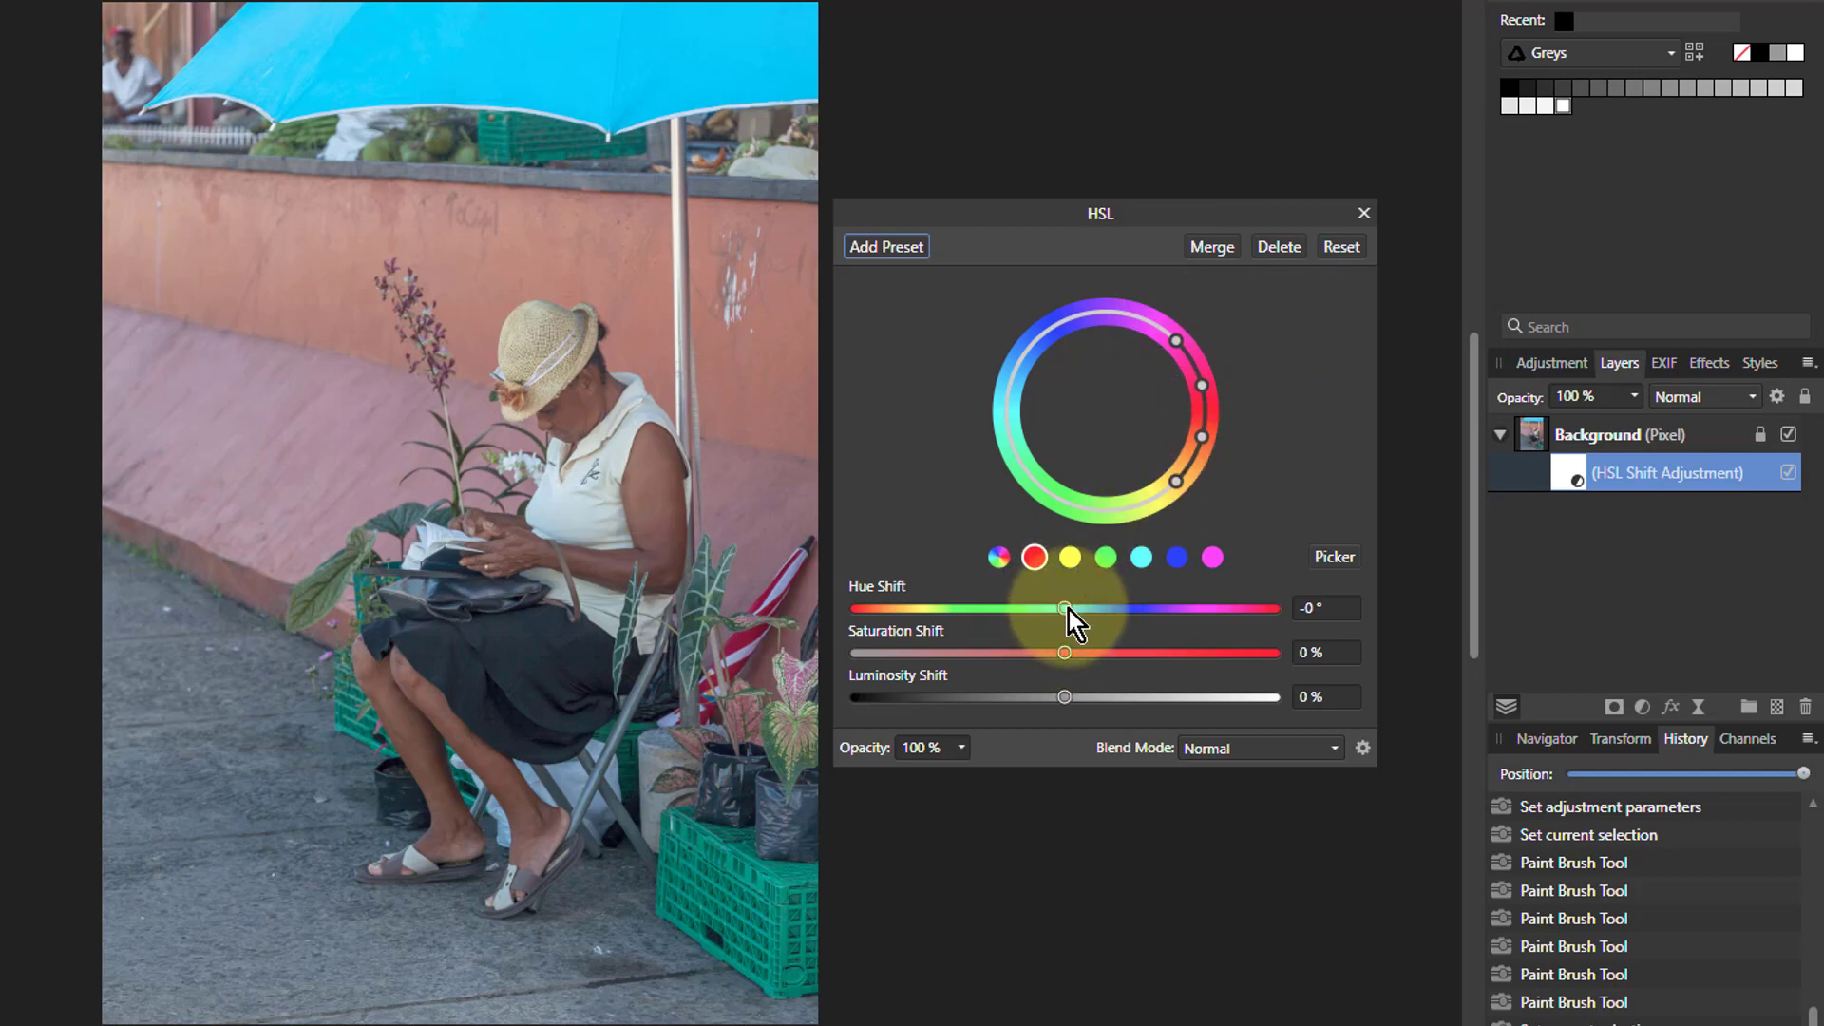
click(1337, 557)
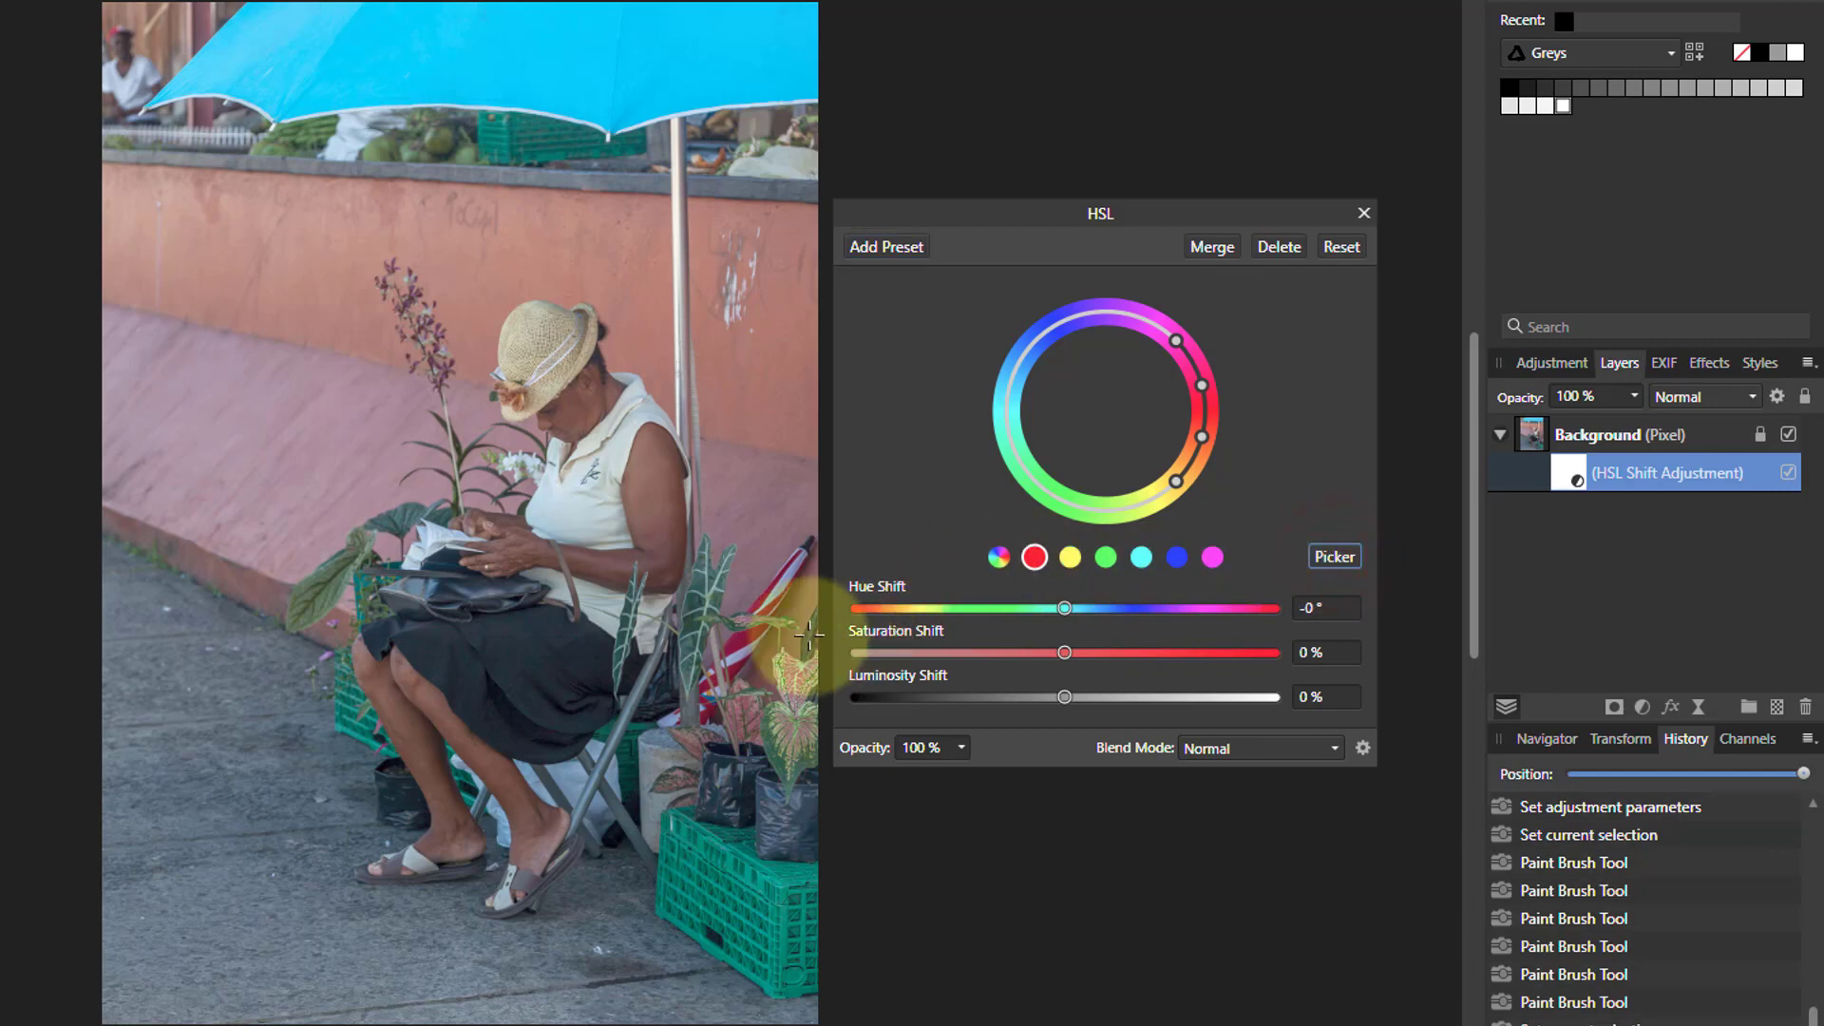
click(743, 639)
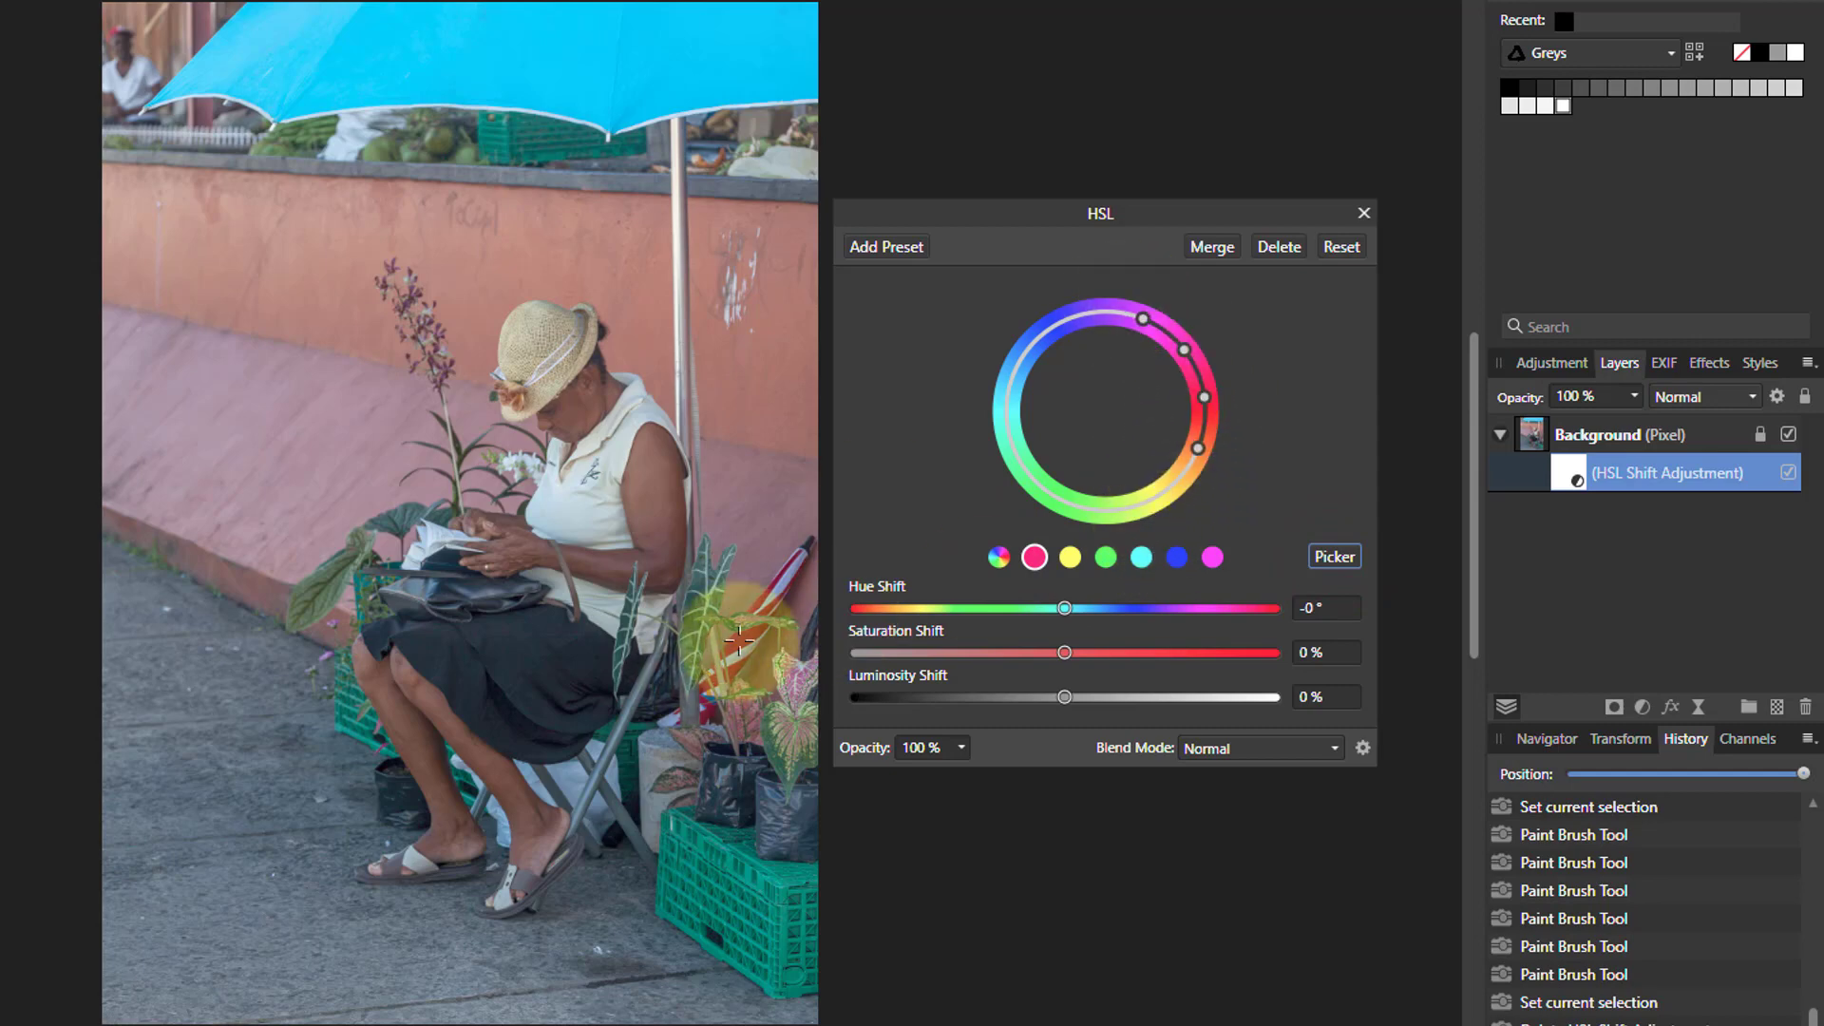
- Give the red range a -60.7° hue shift and a 35% saturation boost
drag(1064, 652, 1401, 658)
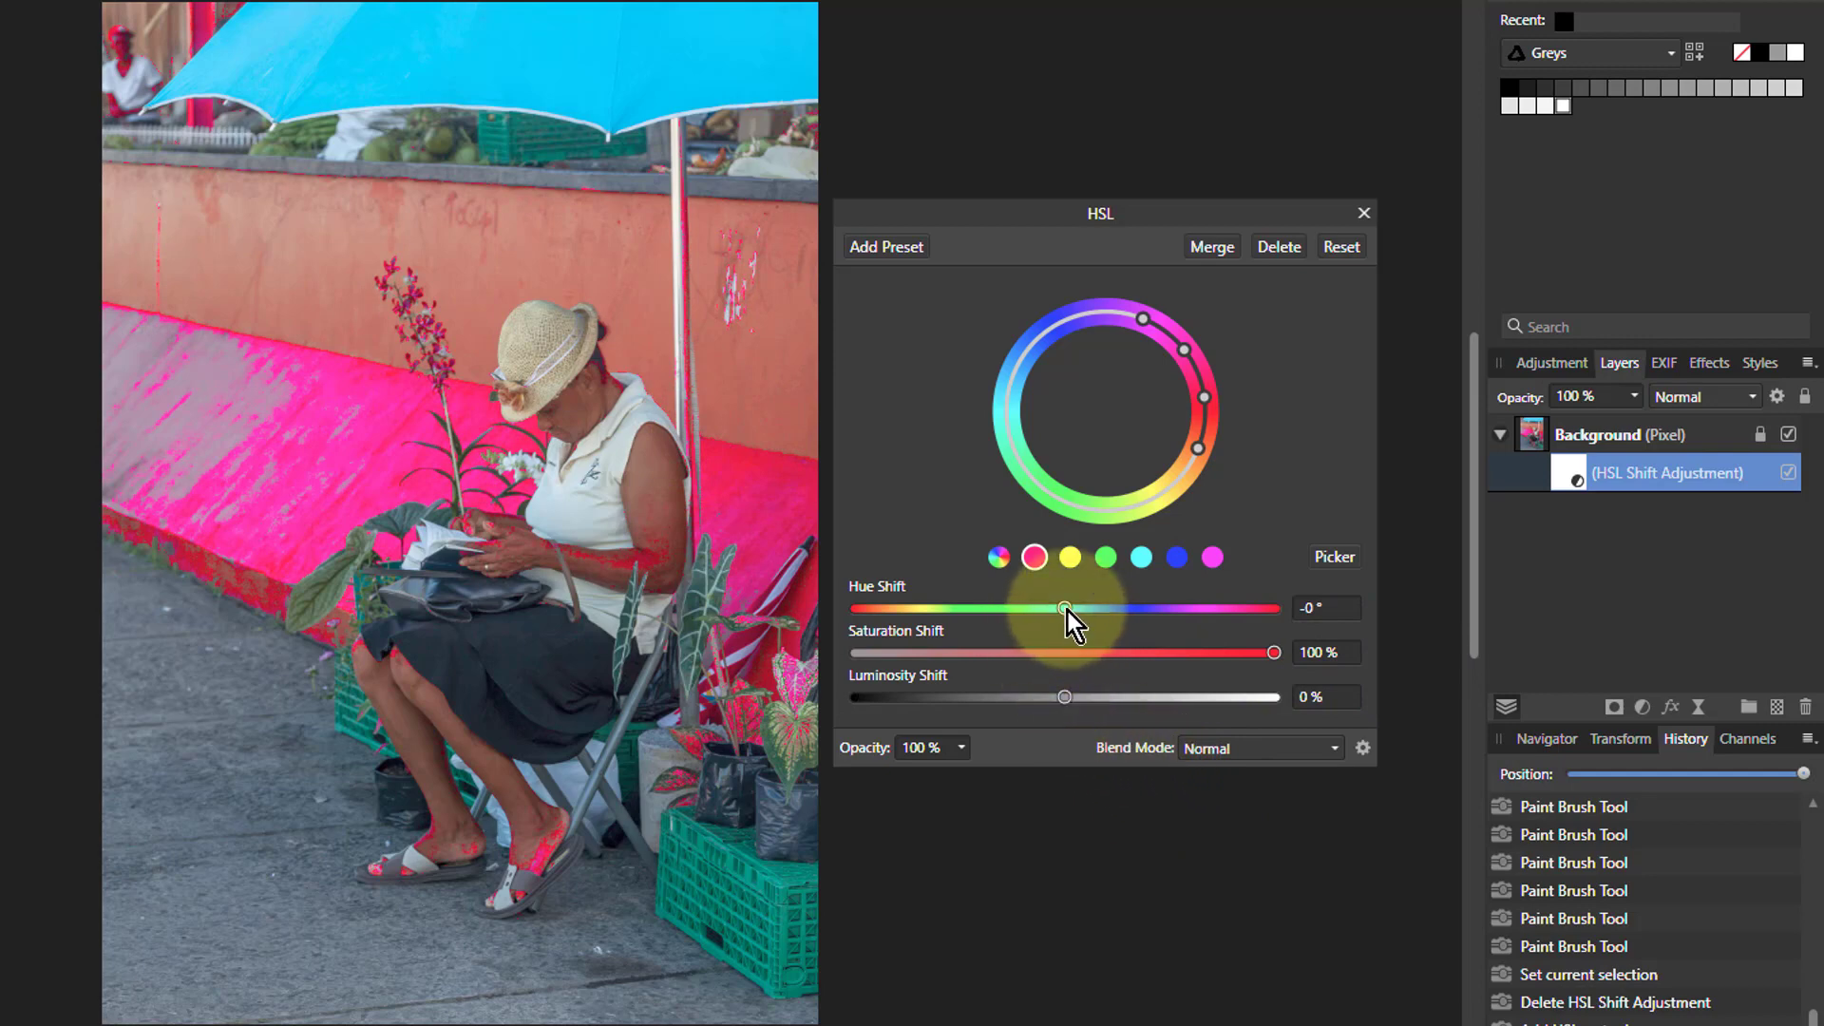
drag(1068, 612, 996, 630)
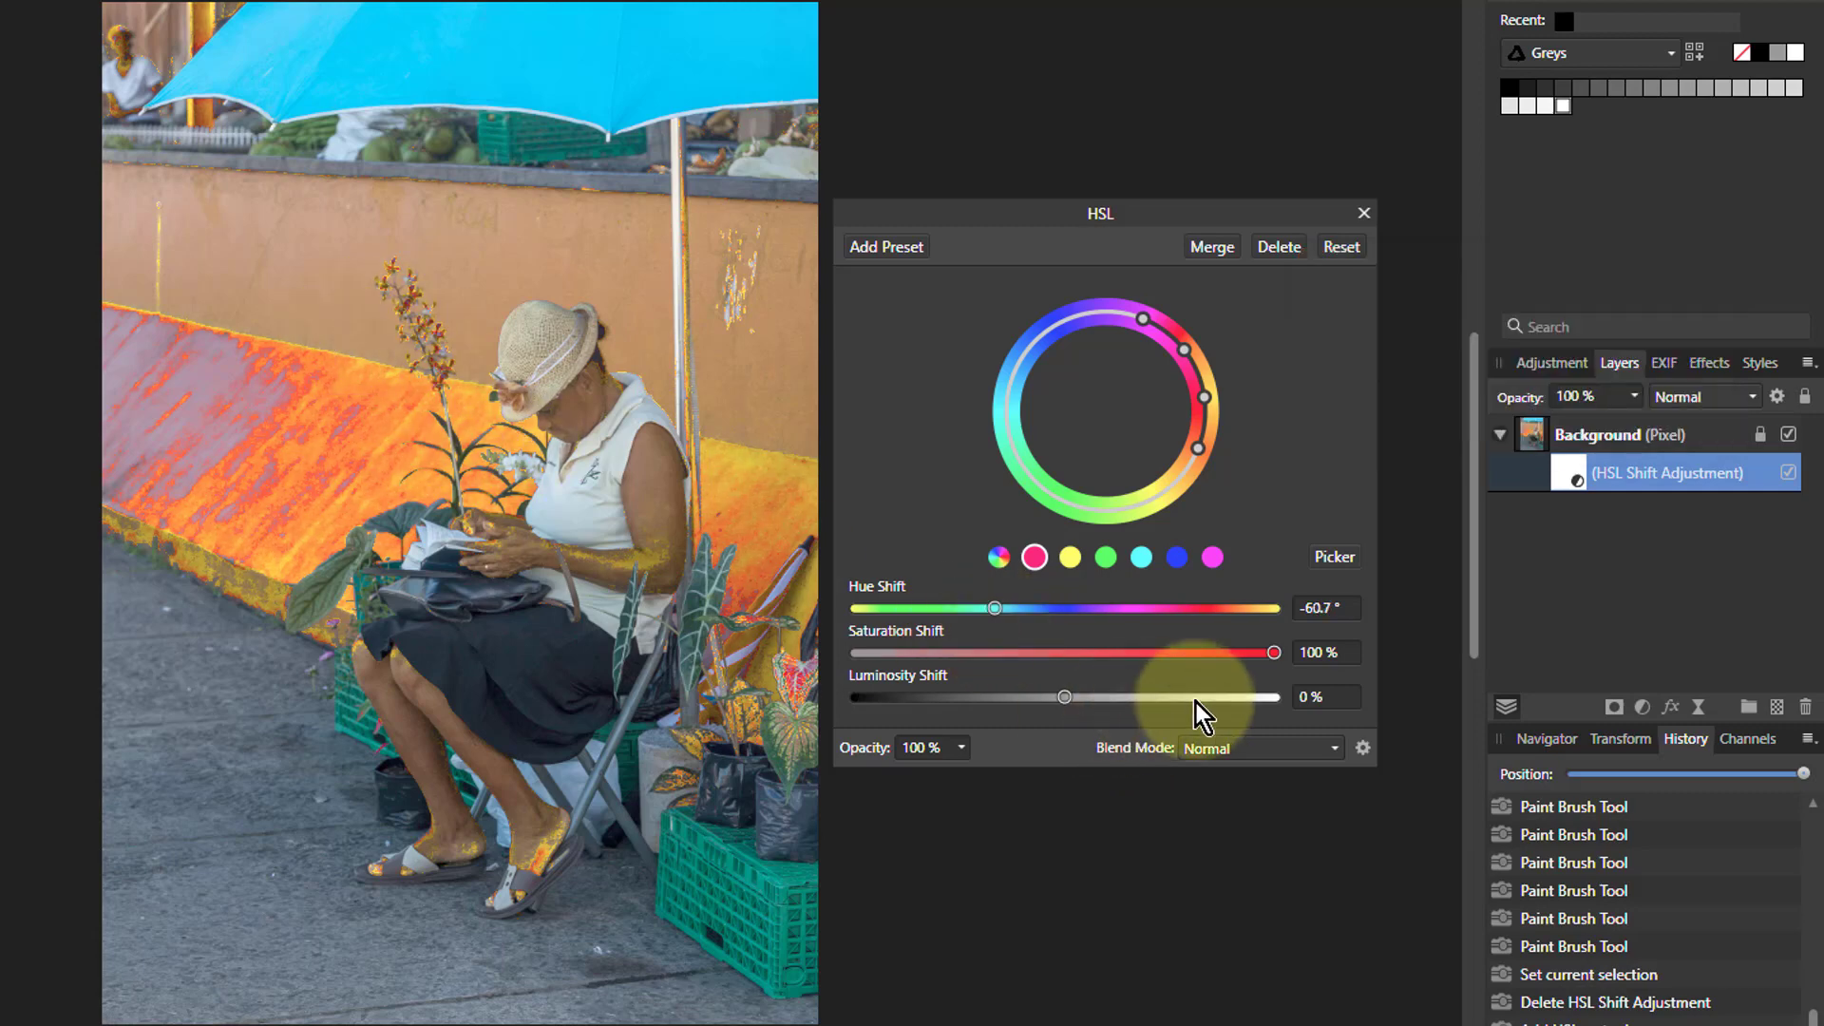
drag(1274, 654, 1140, 675)
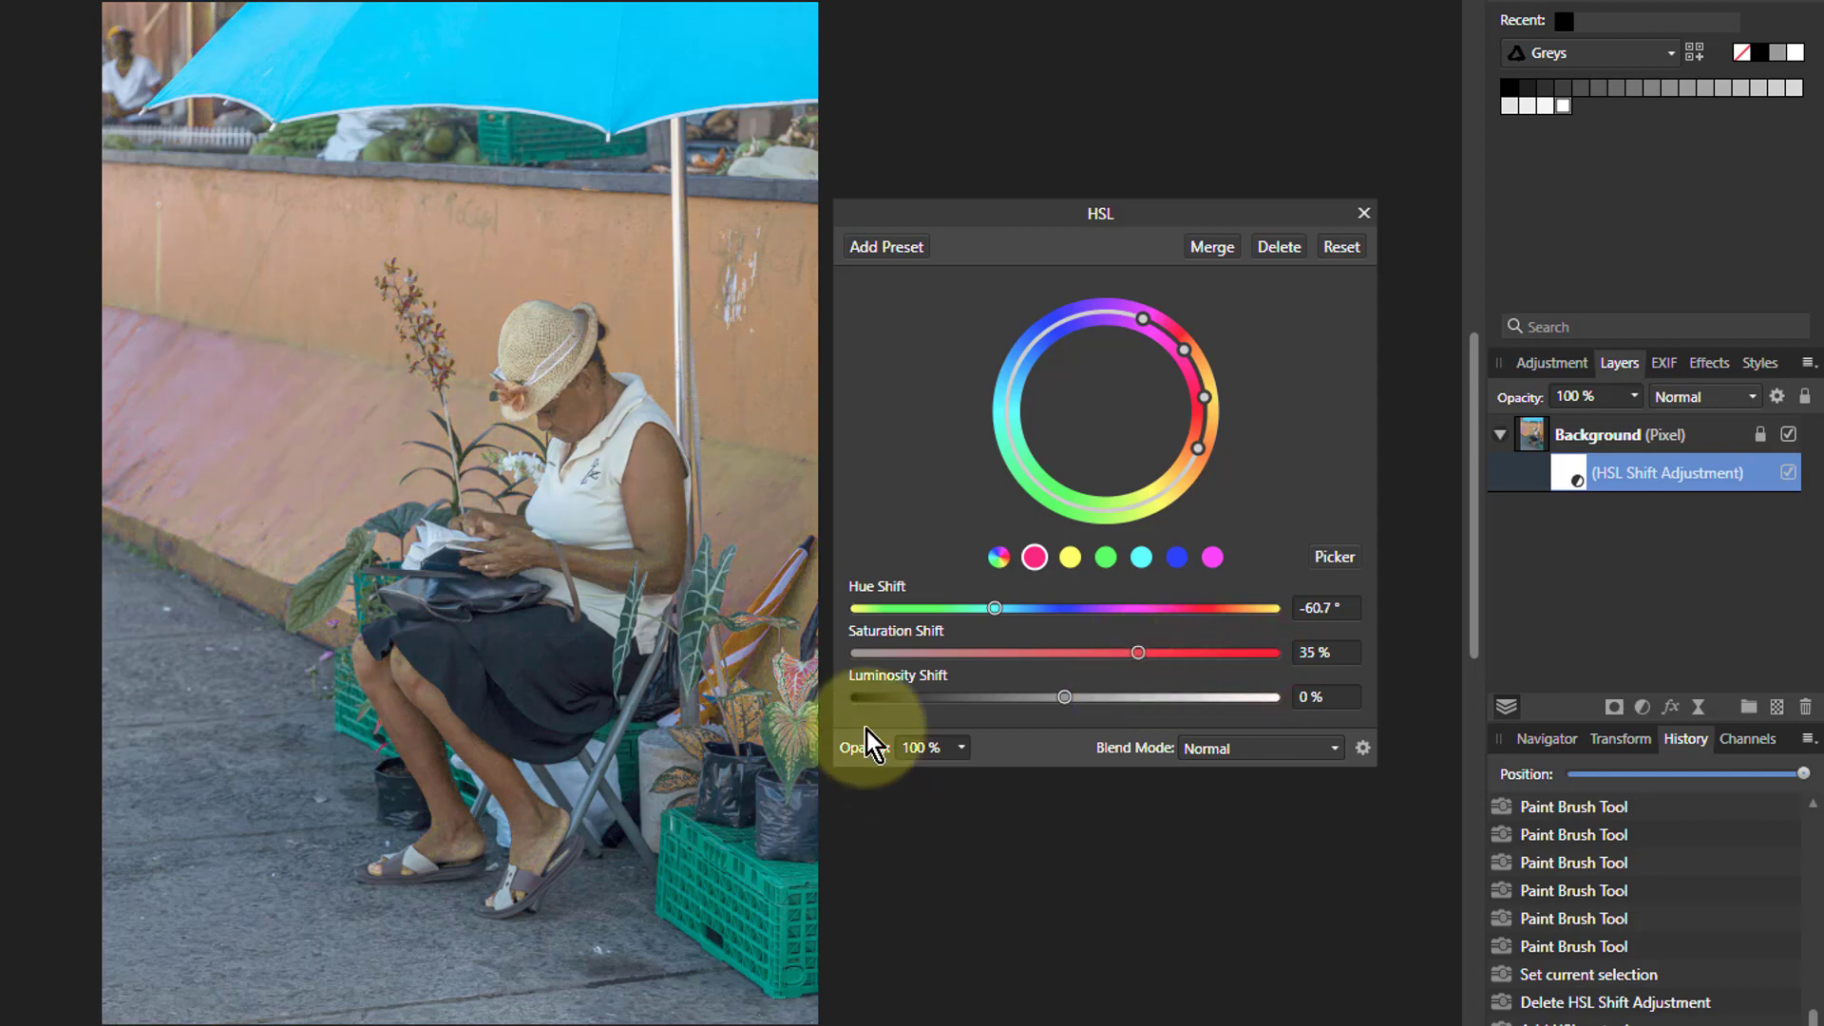
click(1068, 559)
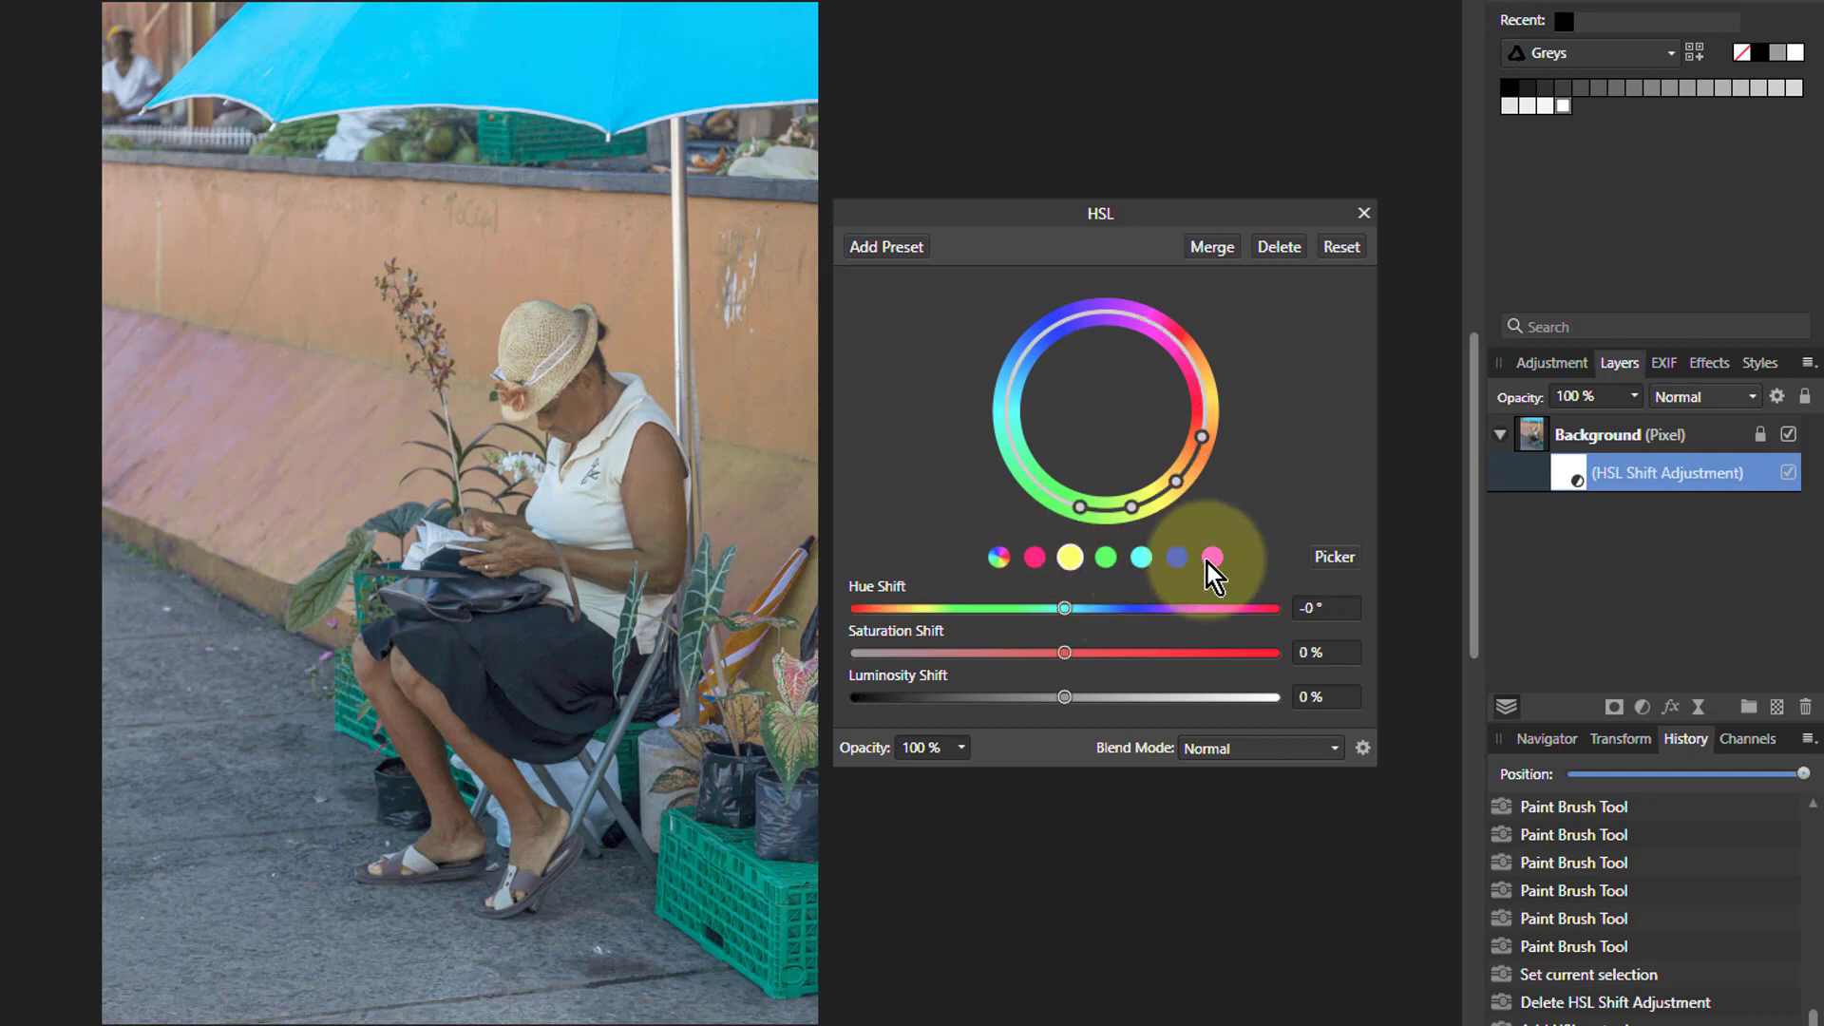
- Sample the orange wall and give oranges a 1.6° hue shift with 29% saturation
click(638, 290)
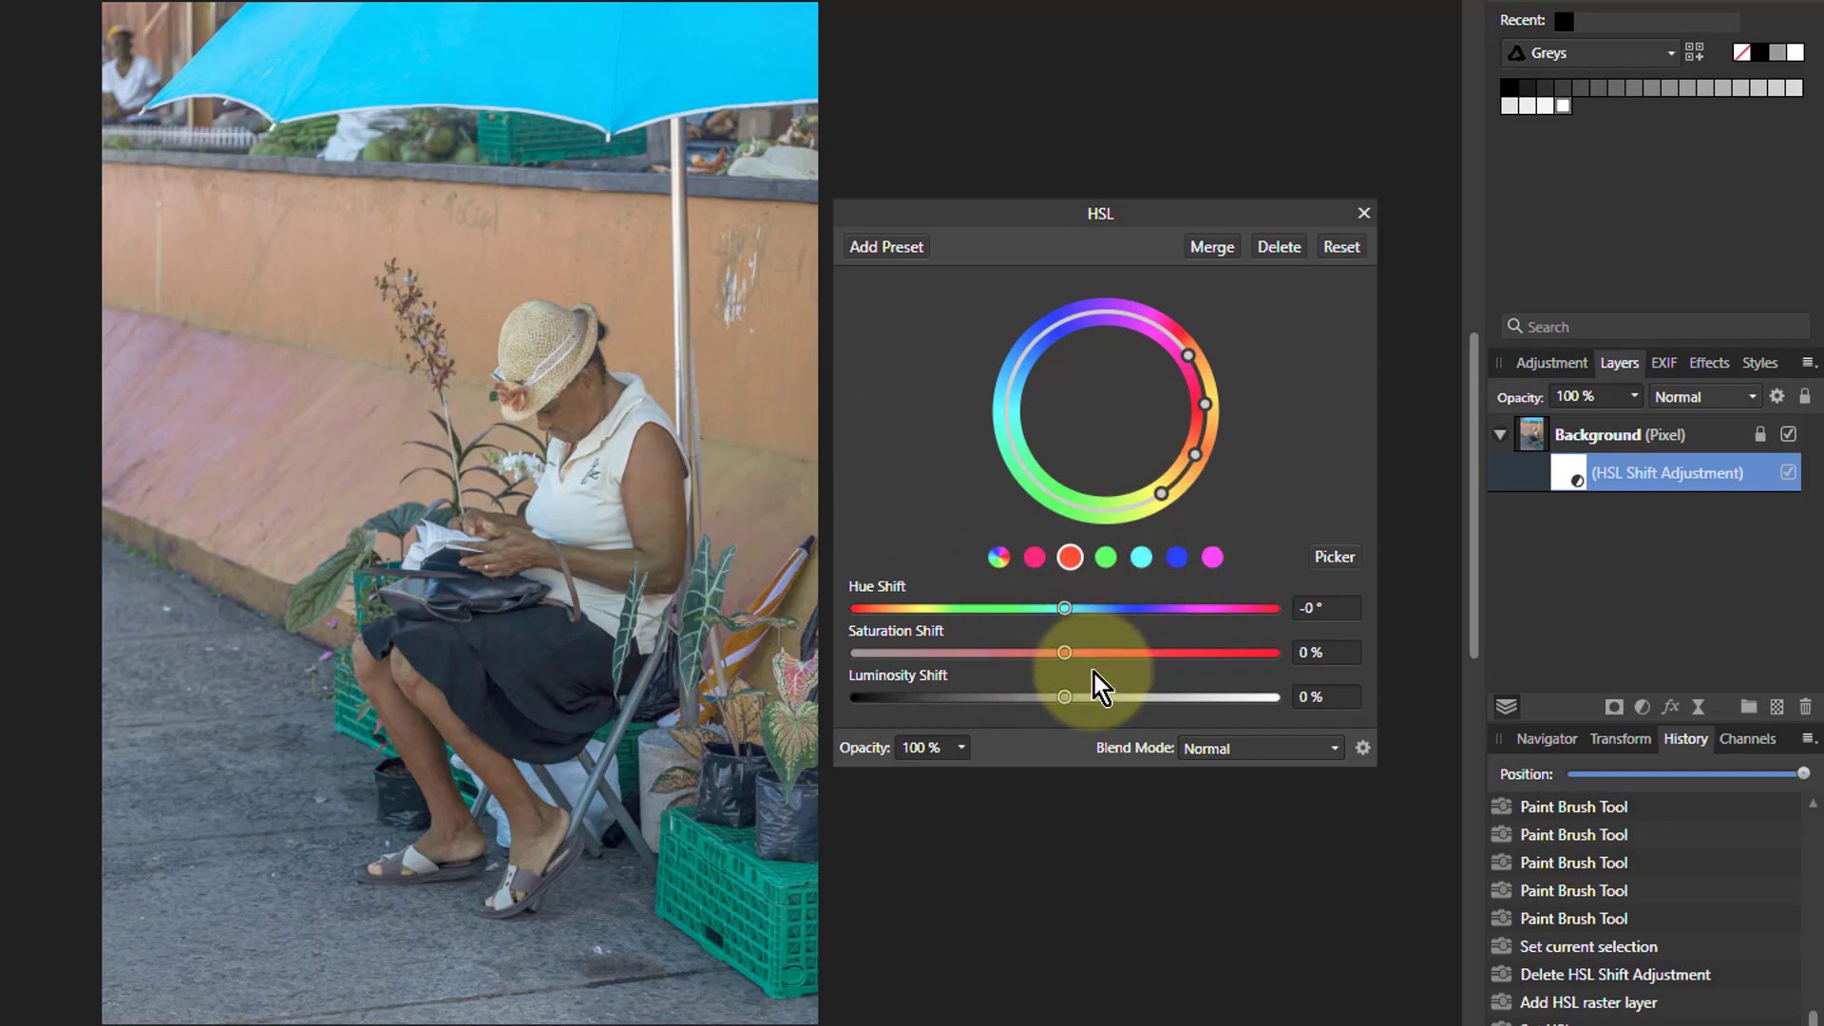
drag(1064, 652, 1303, 649)
click(1065, 608)
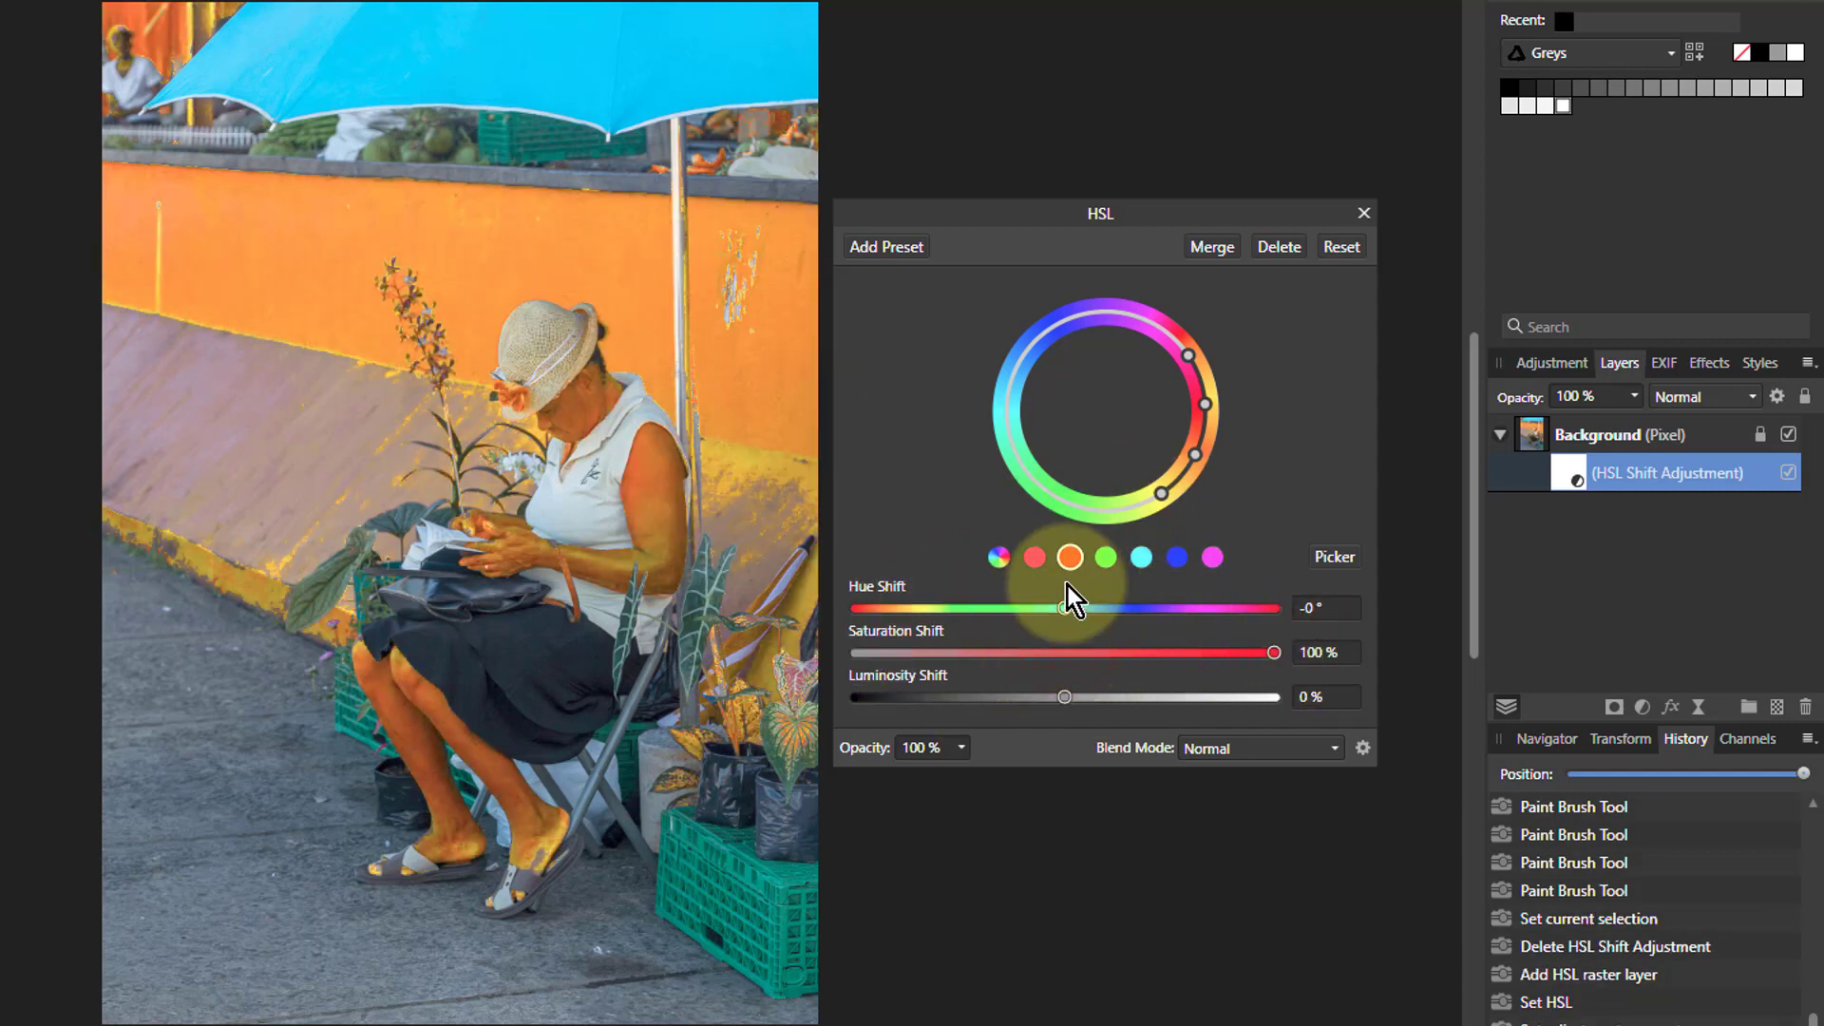
mouse_move(1069, 610)
mouse_down()
mouse_move(1052, 609)
mouse_move(1068, 608)
mouse_up()
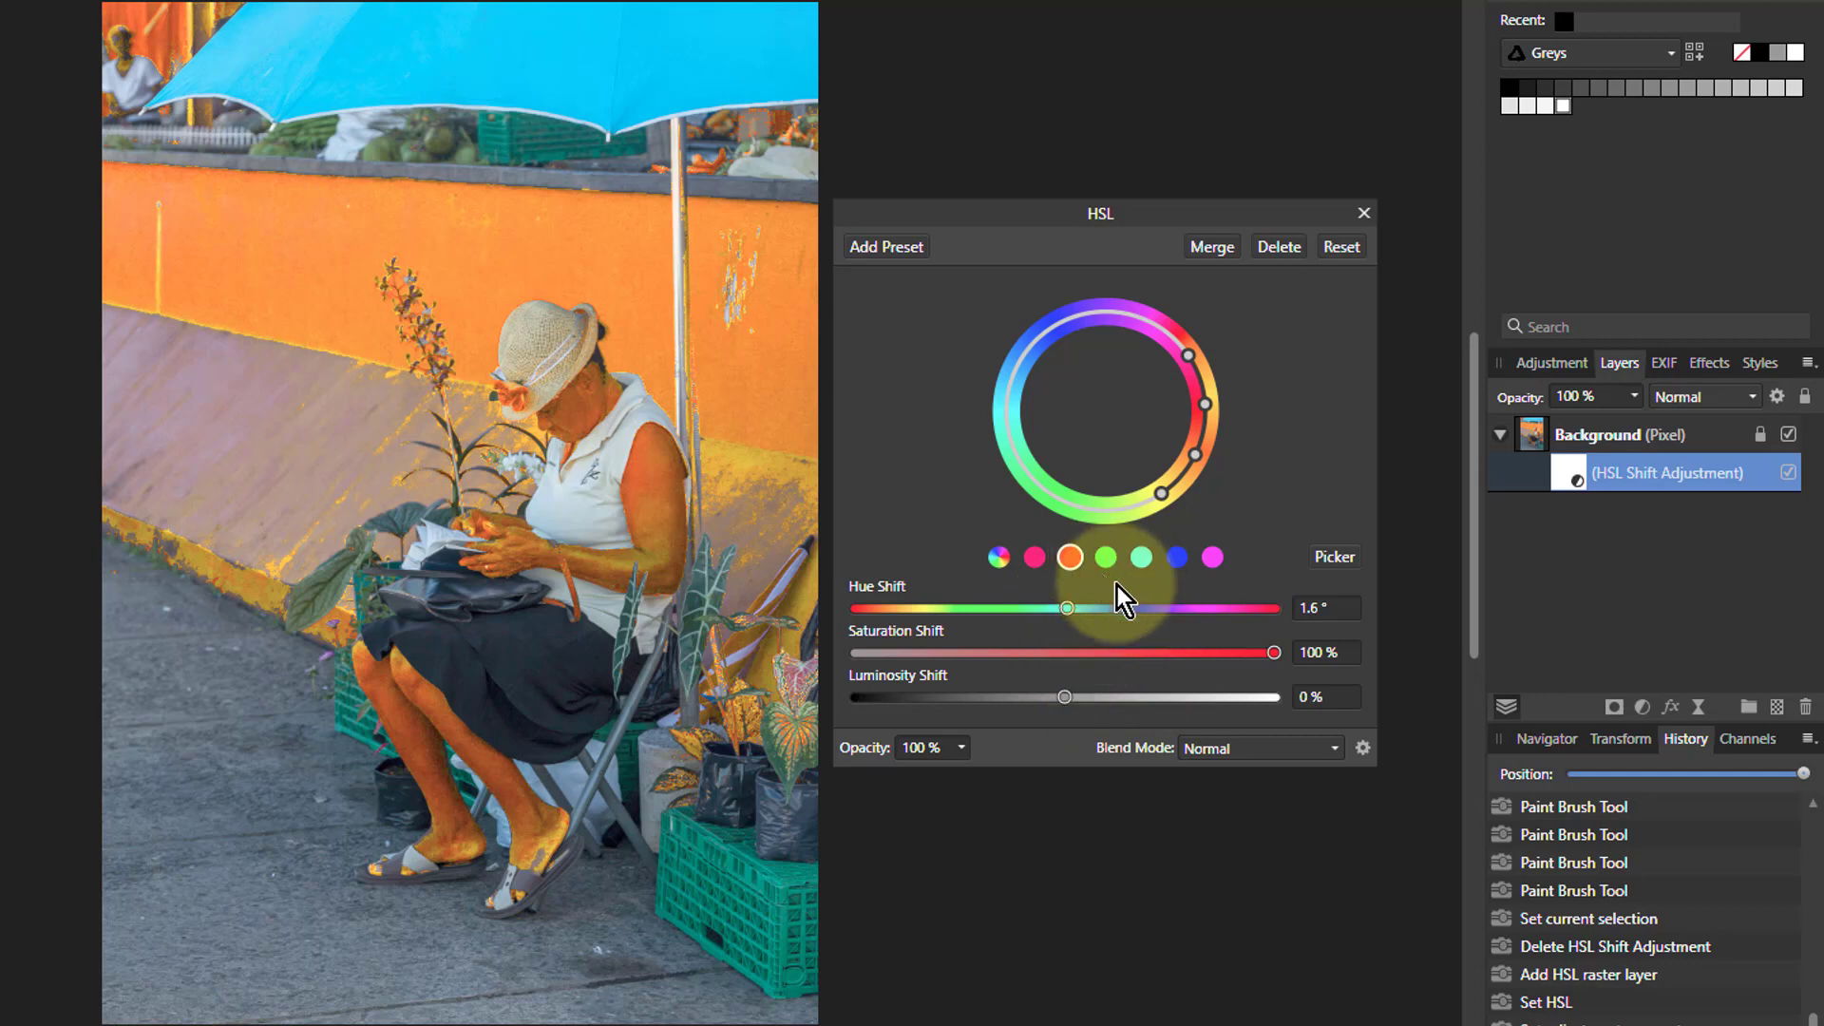
click(1104, 559)
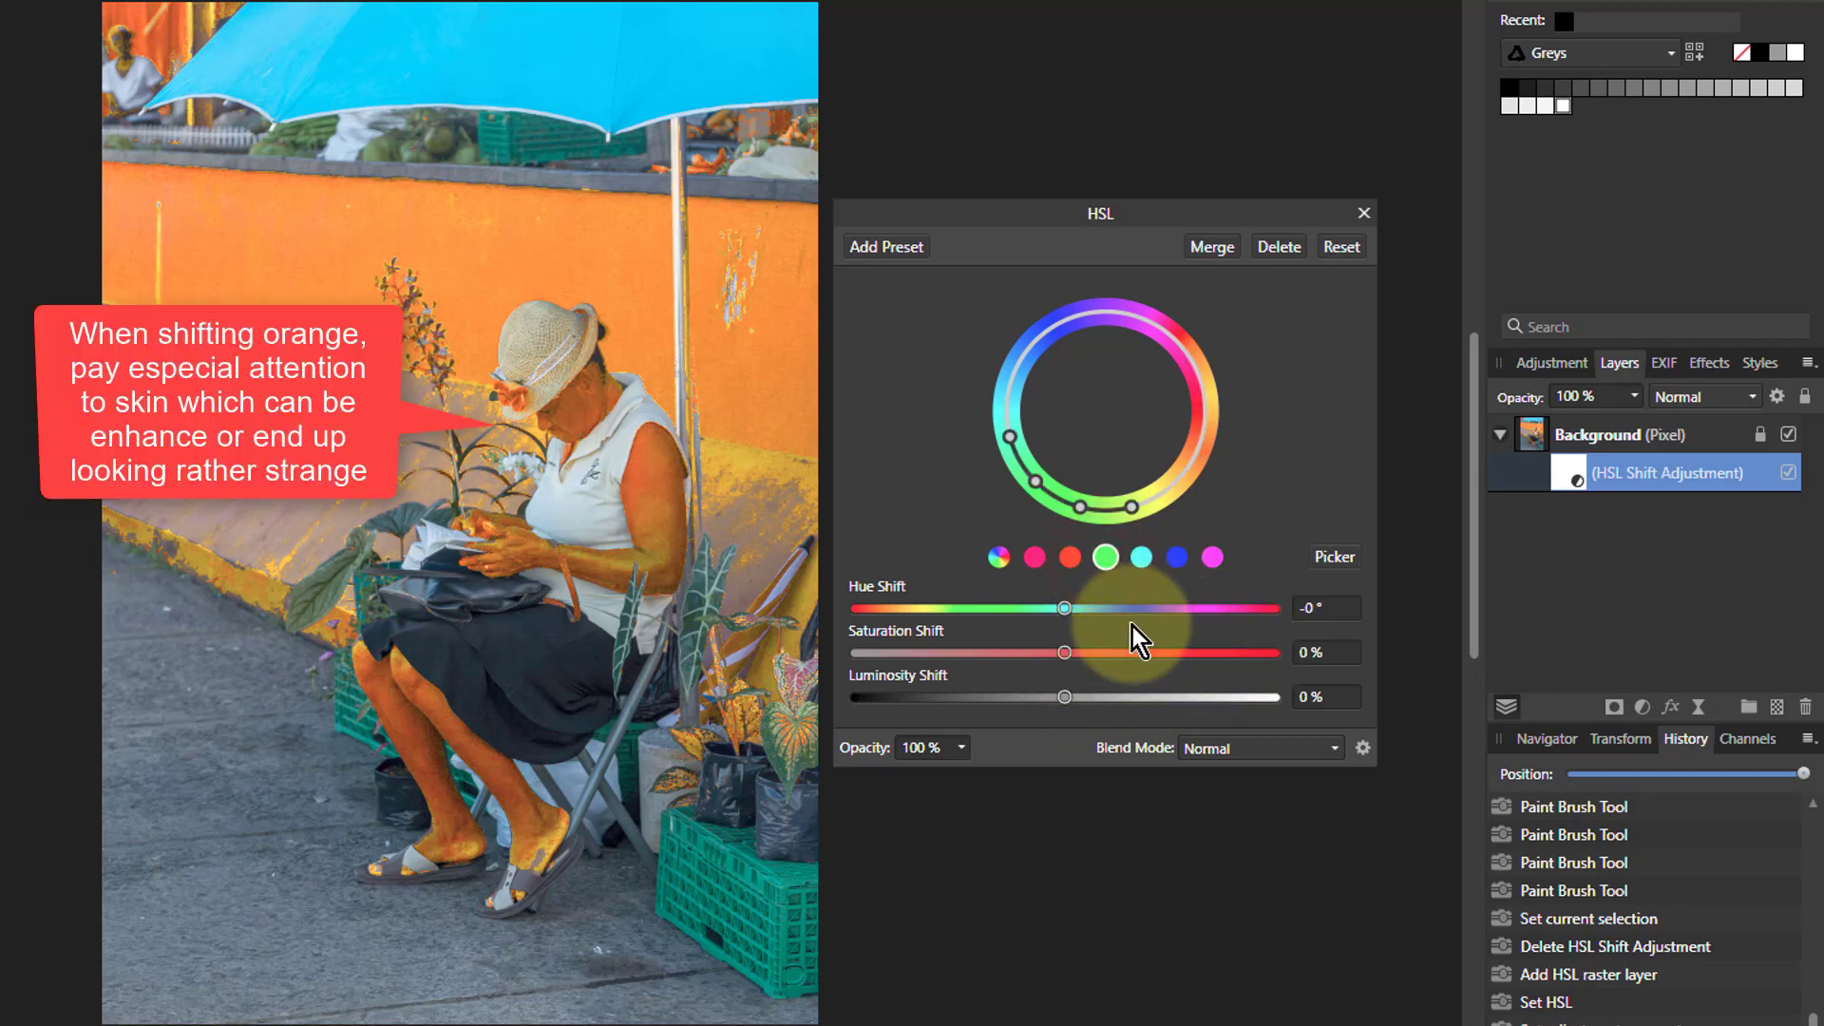
click(1069, 556)
drag(1262, 641, 1126, 662)
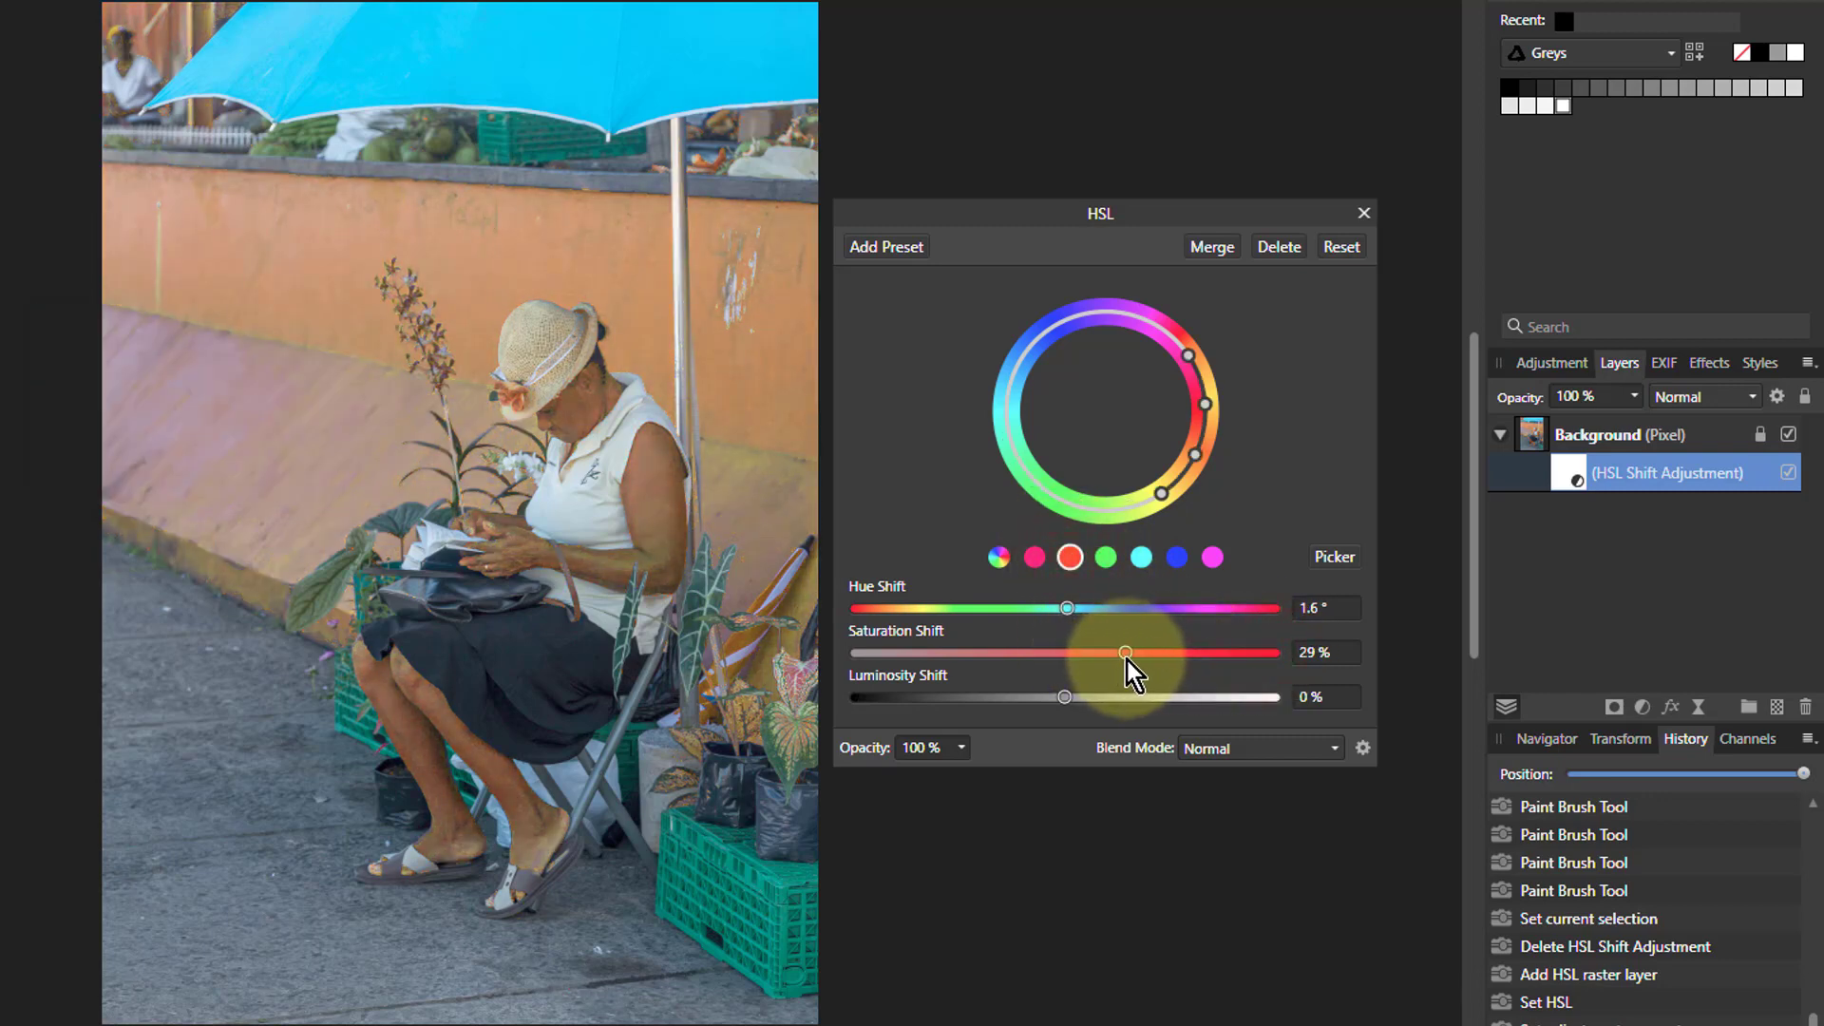
click(1107, 558)
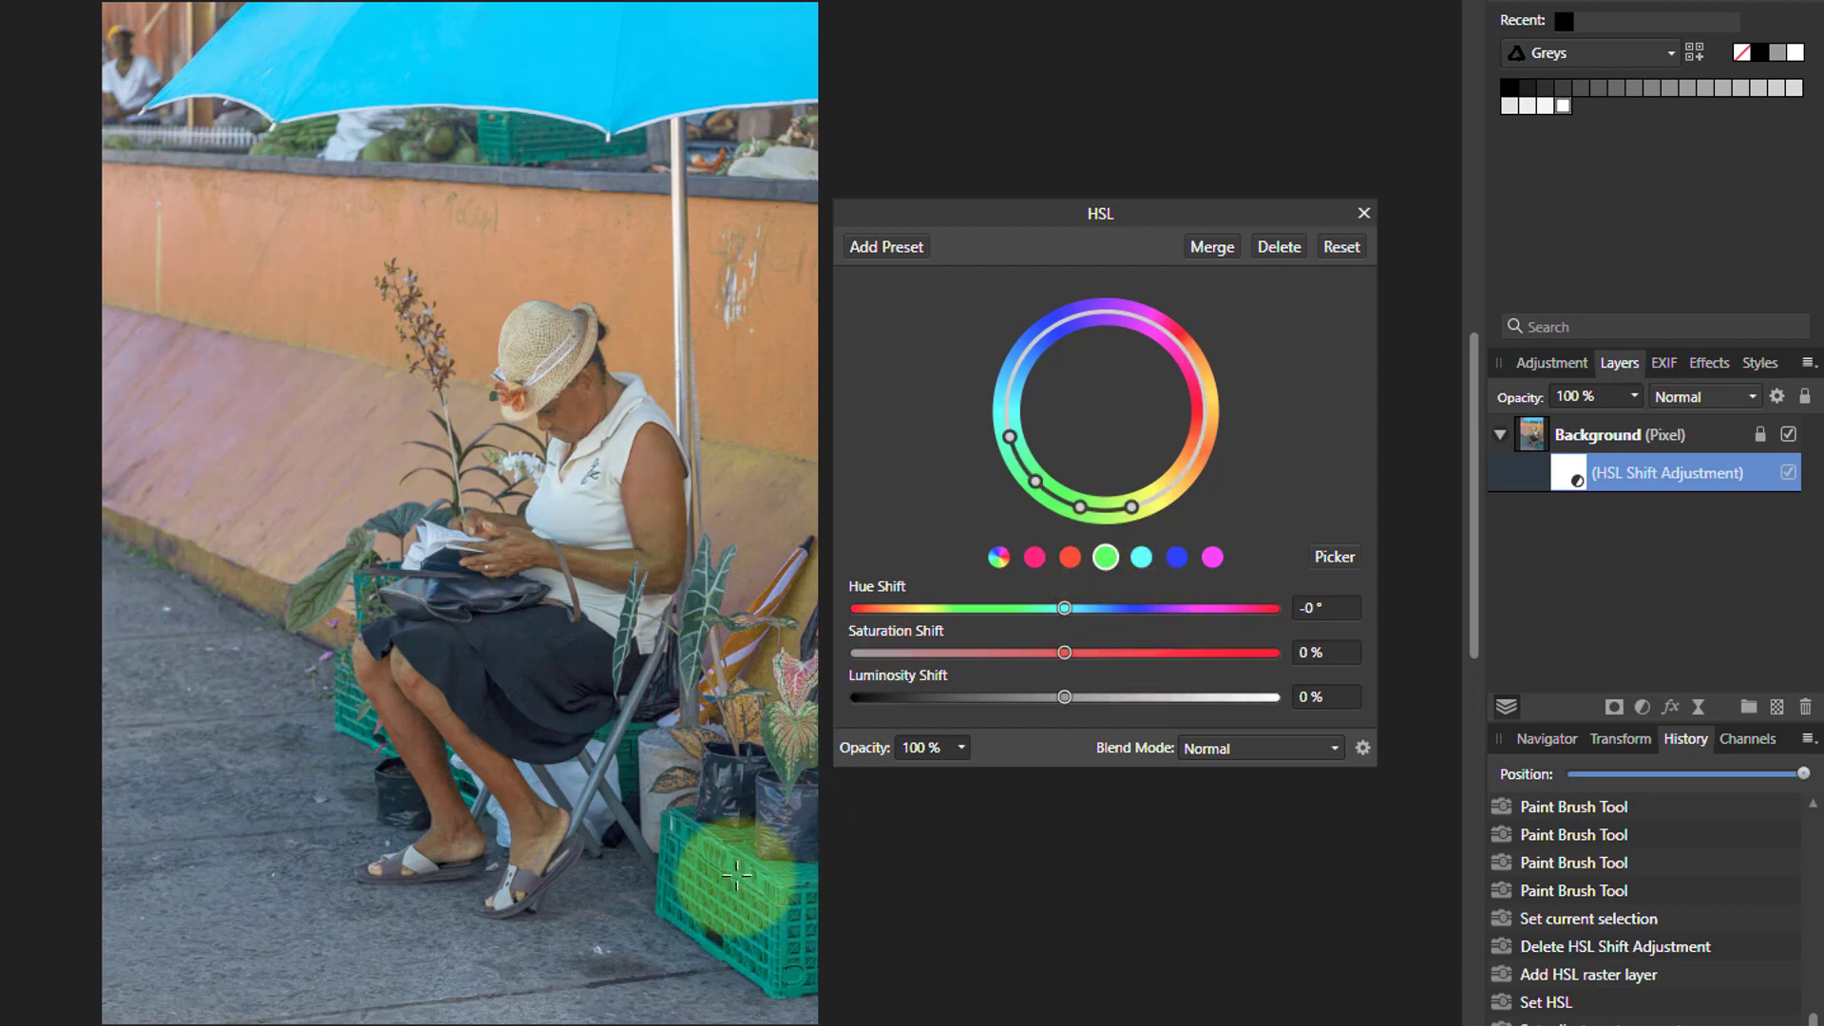
- Sample the green crate and set greens to a -29° hue shift with 50% saturation
click(1337, 556)
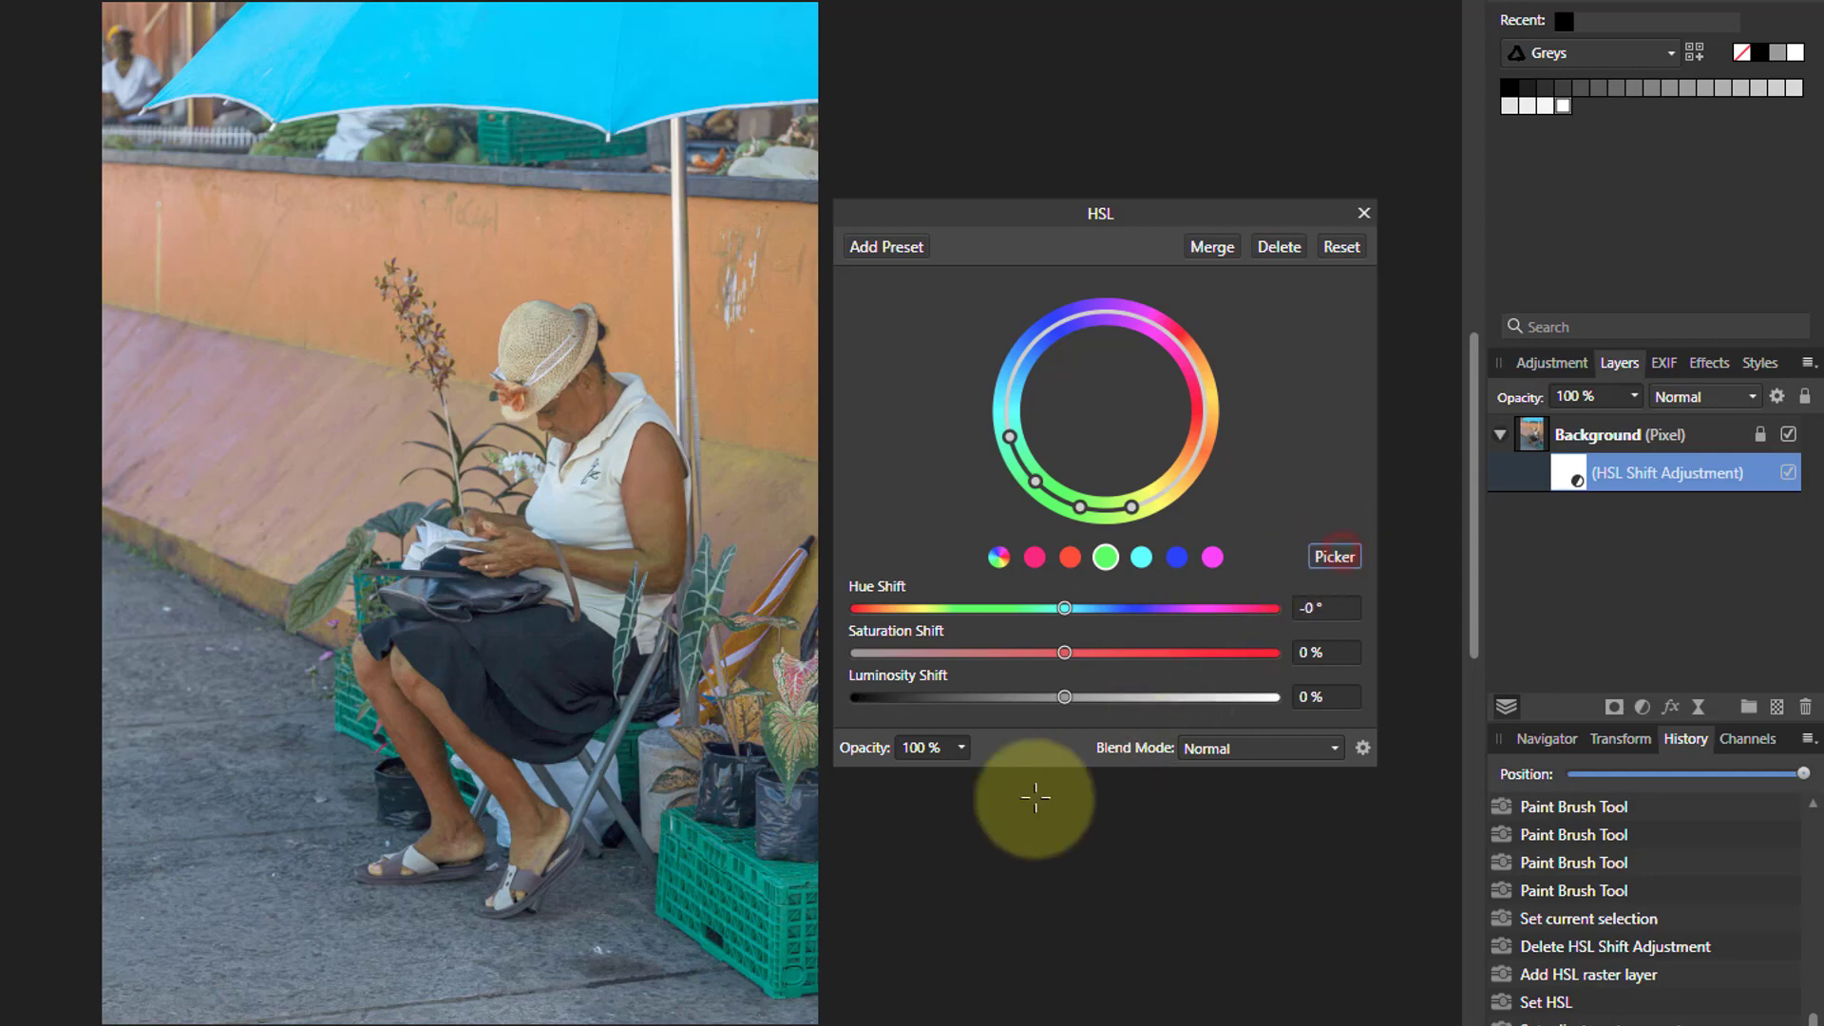
click(745, 879)
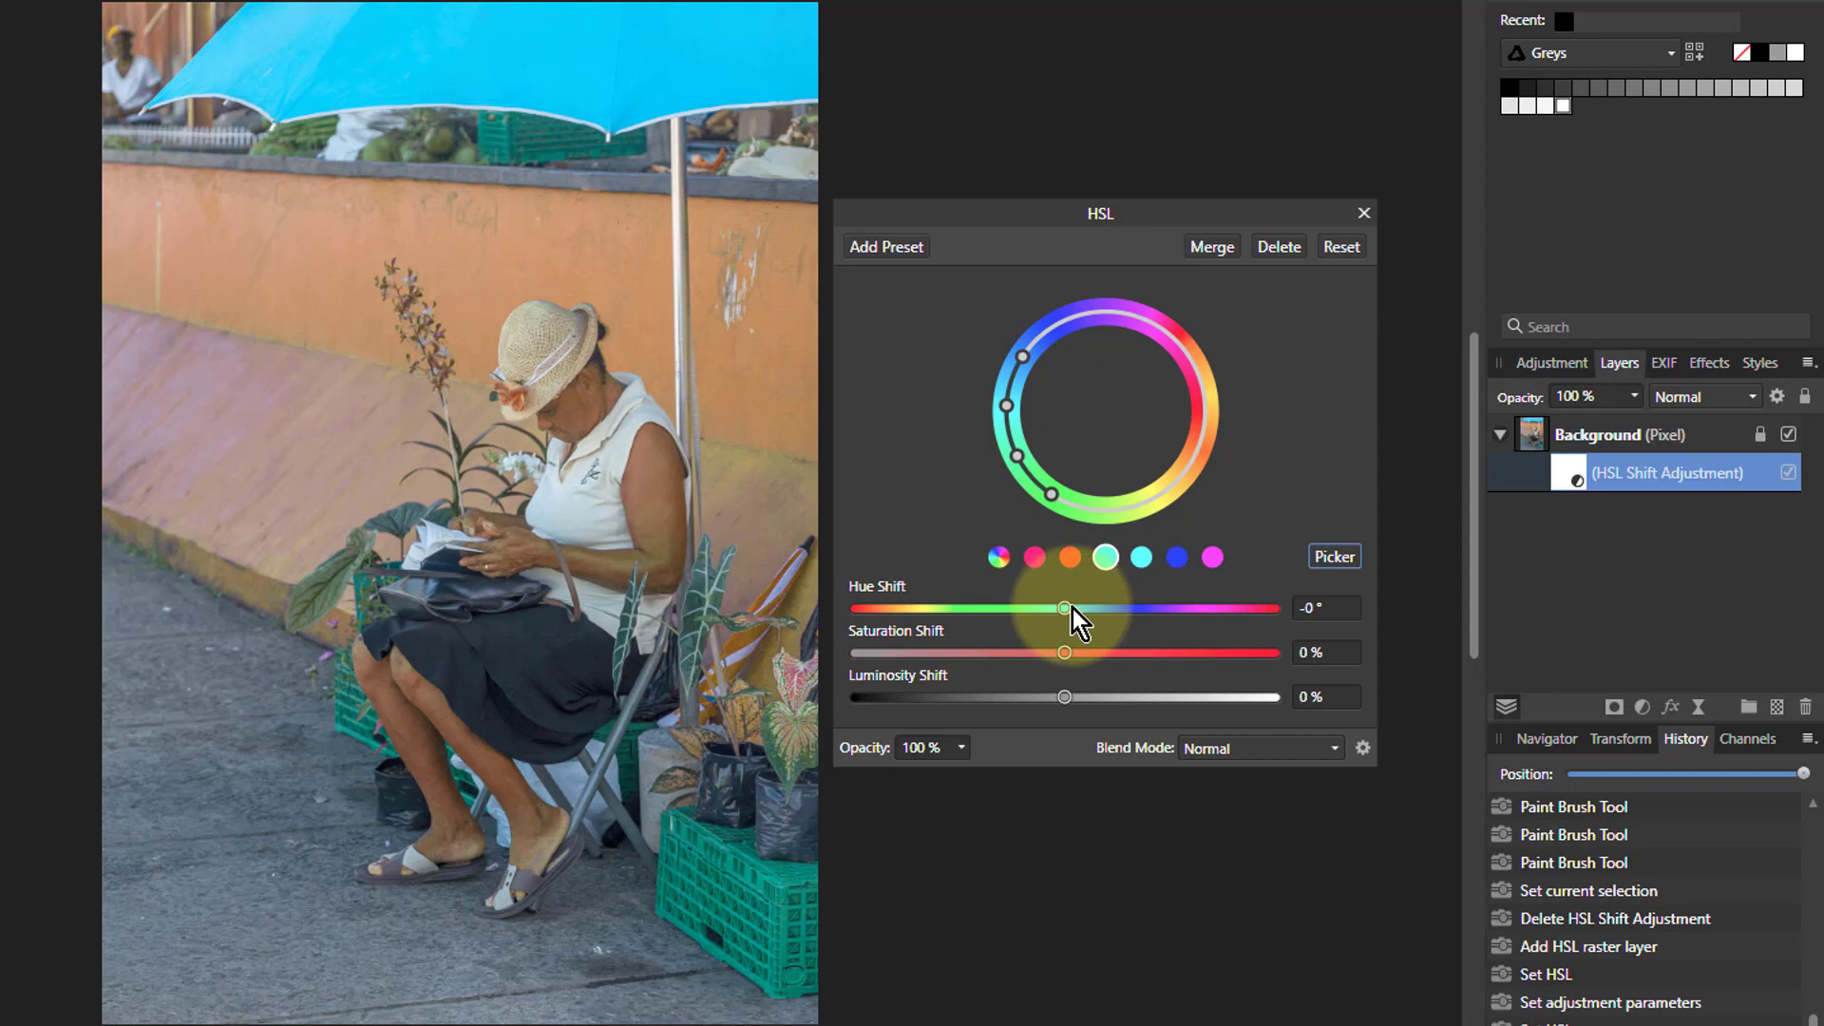
drag(1066, 653, 1347, 660)
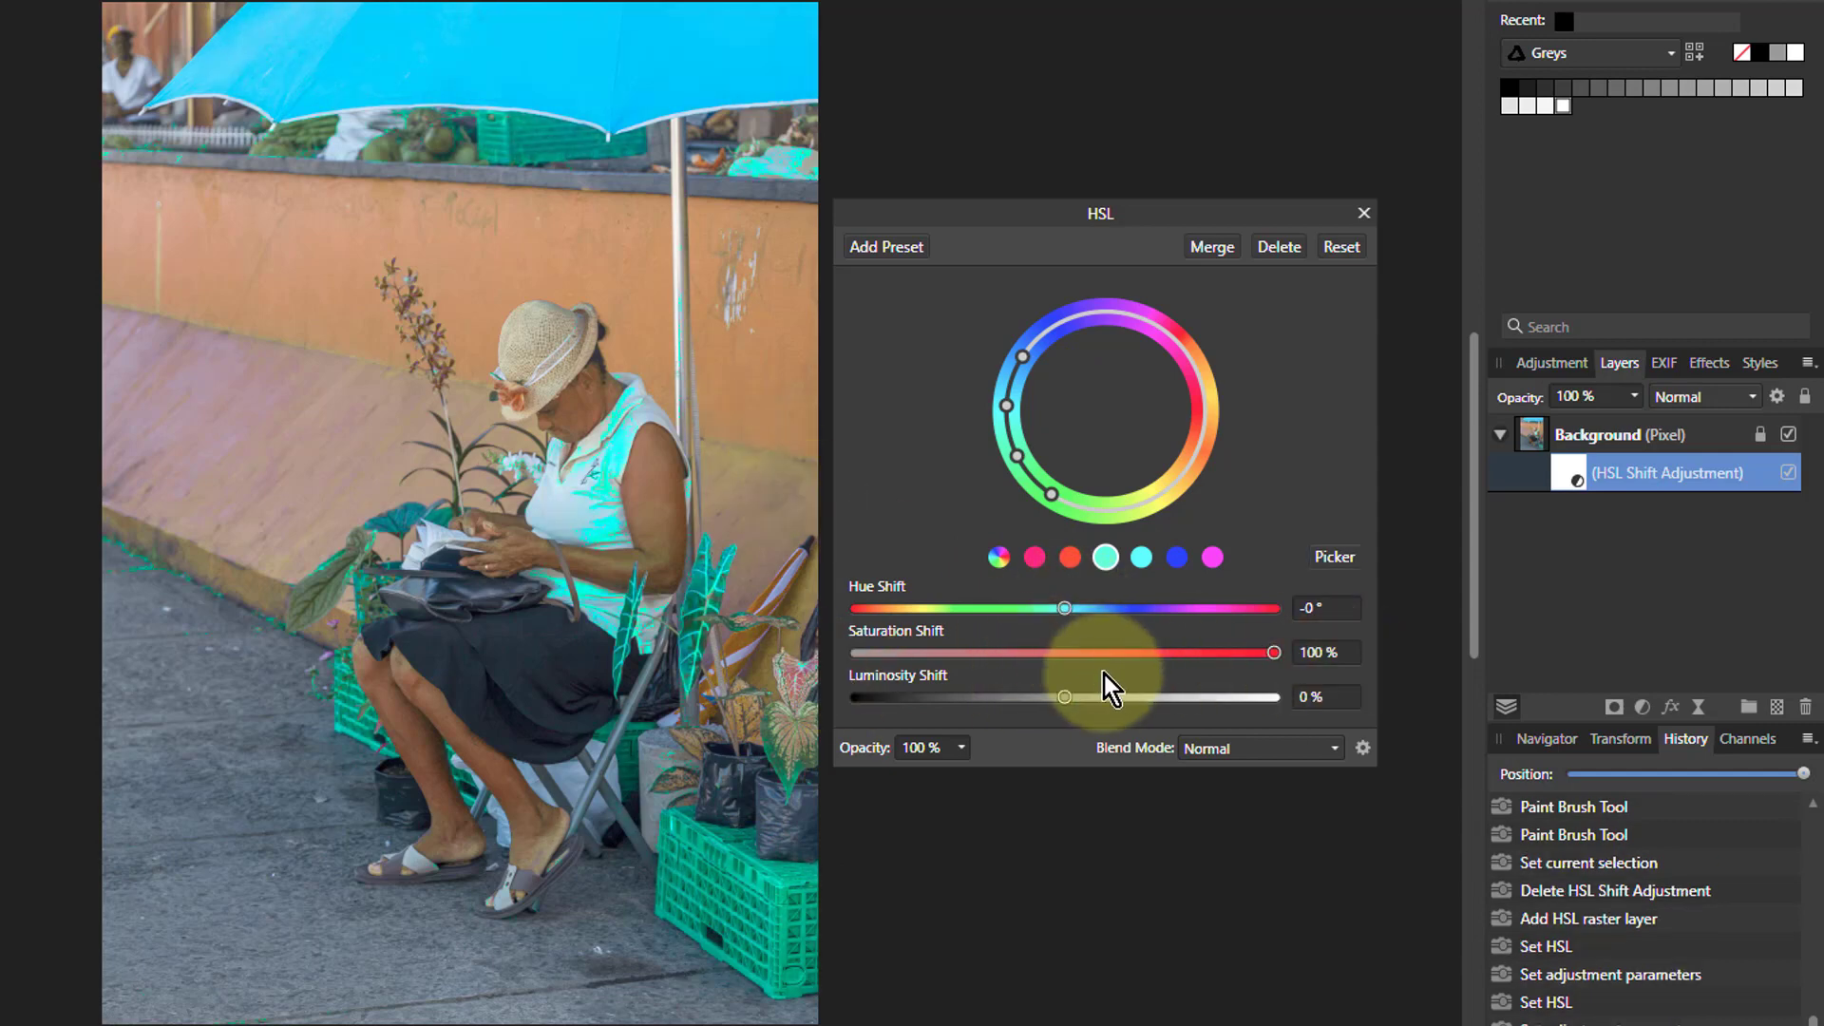
mouse_move(1064, 612)
mouse_down()
mouse_move(1088, 612)
mouse_move(1033, 612)
mouse_up()
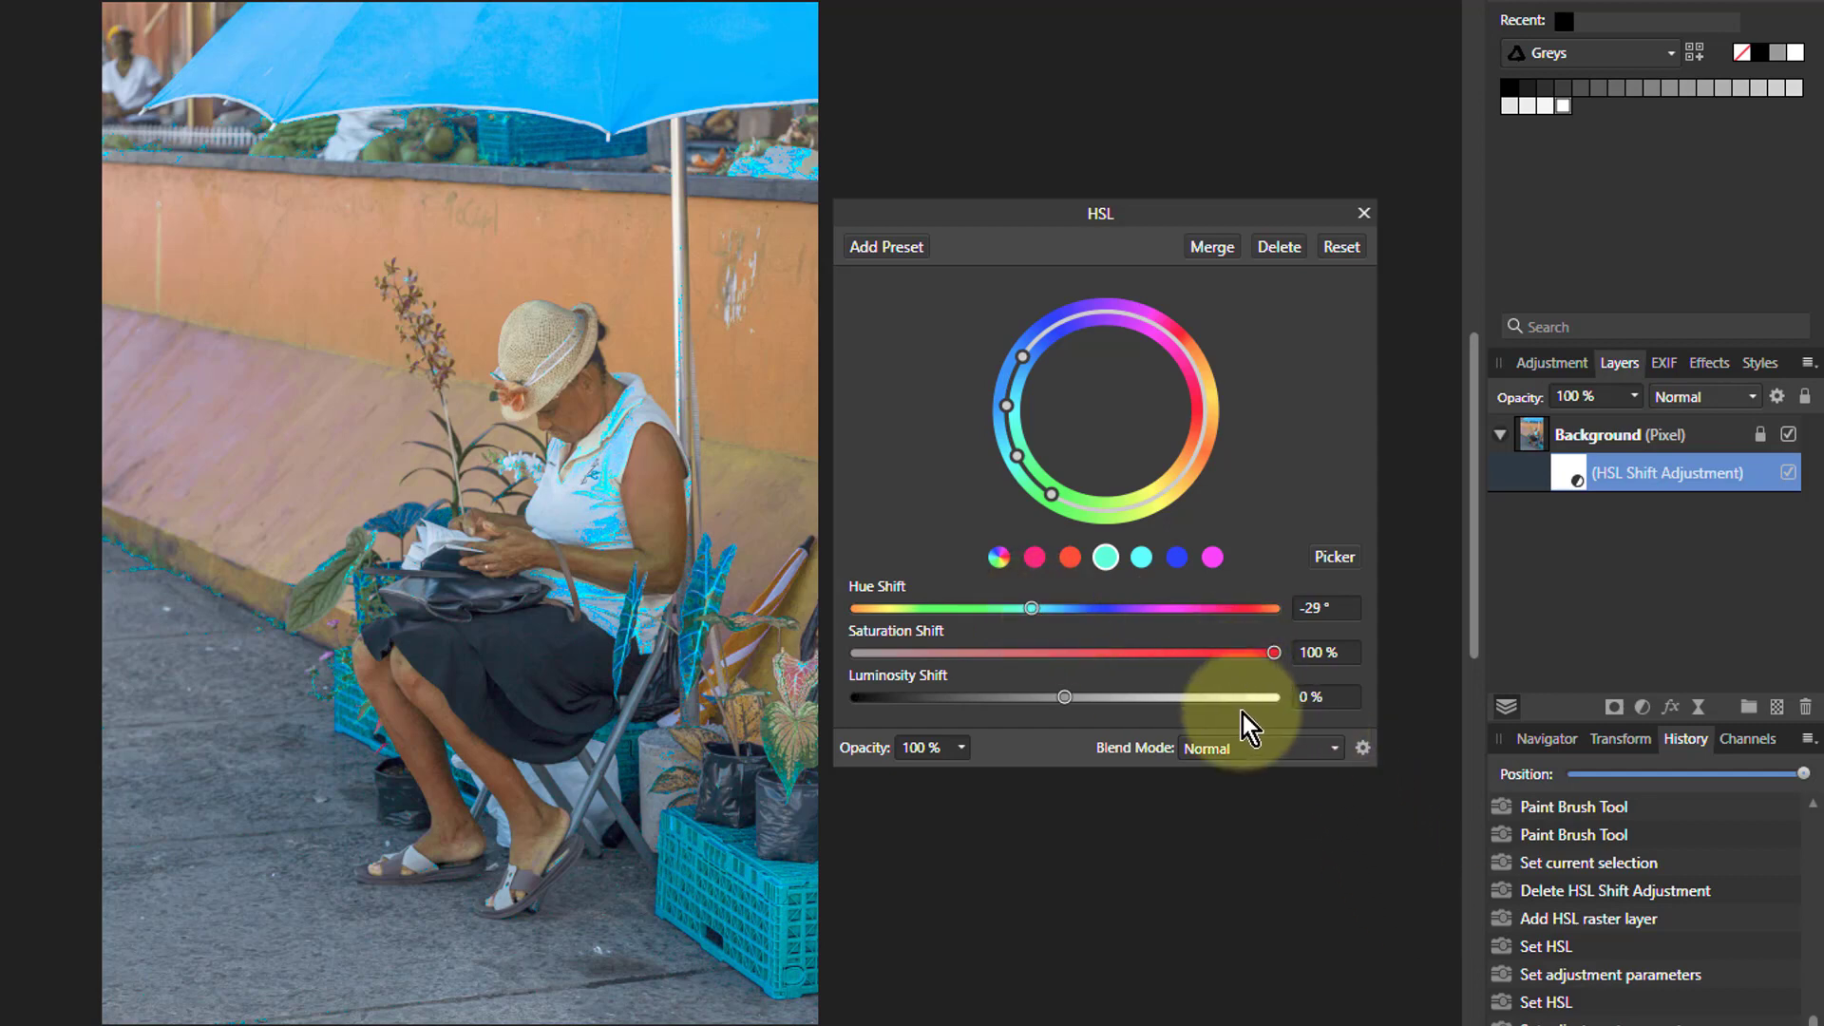
drag(1278, 660, 1170, 673)
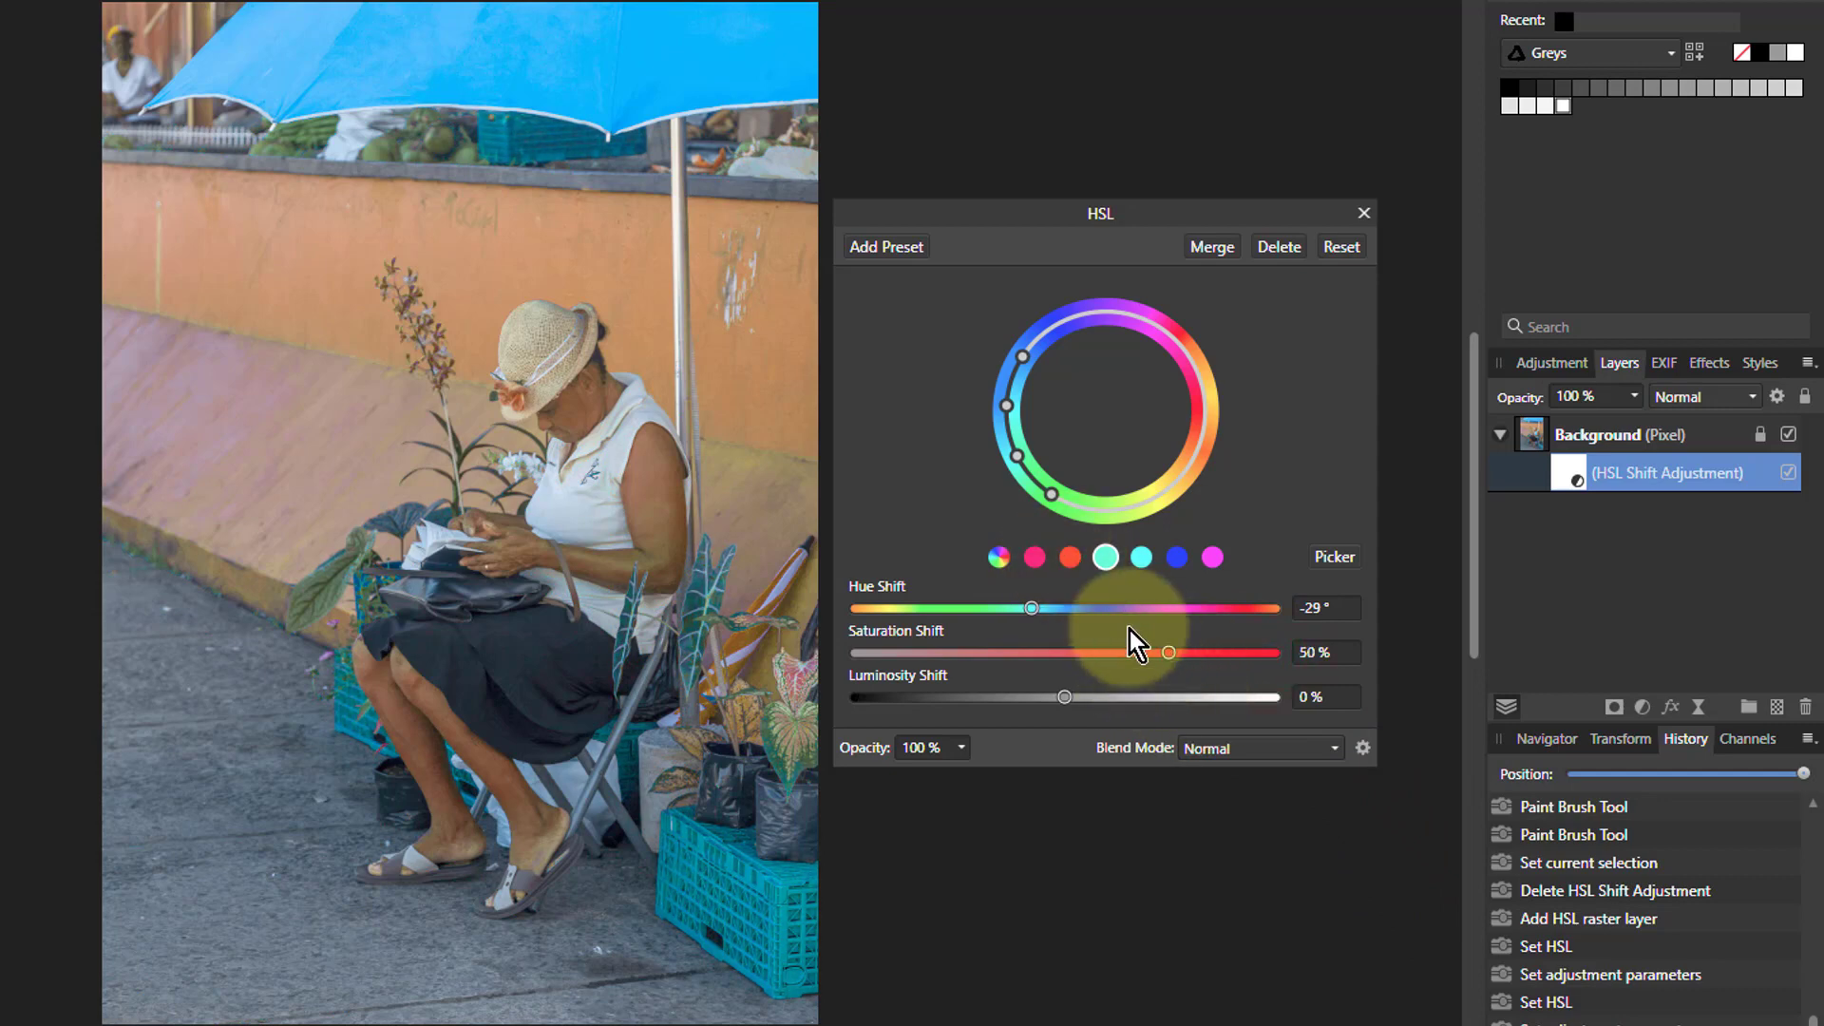
click(1141, 557)
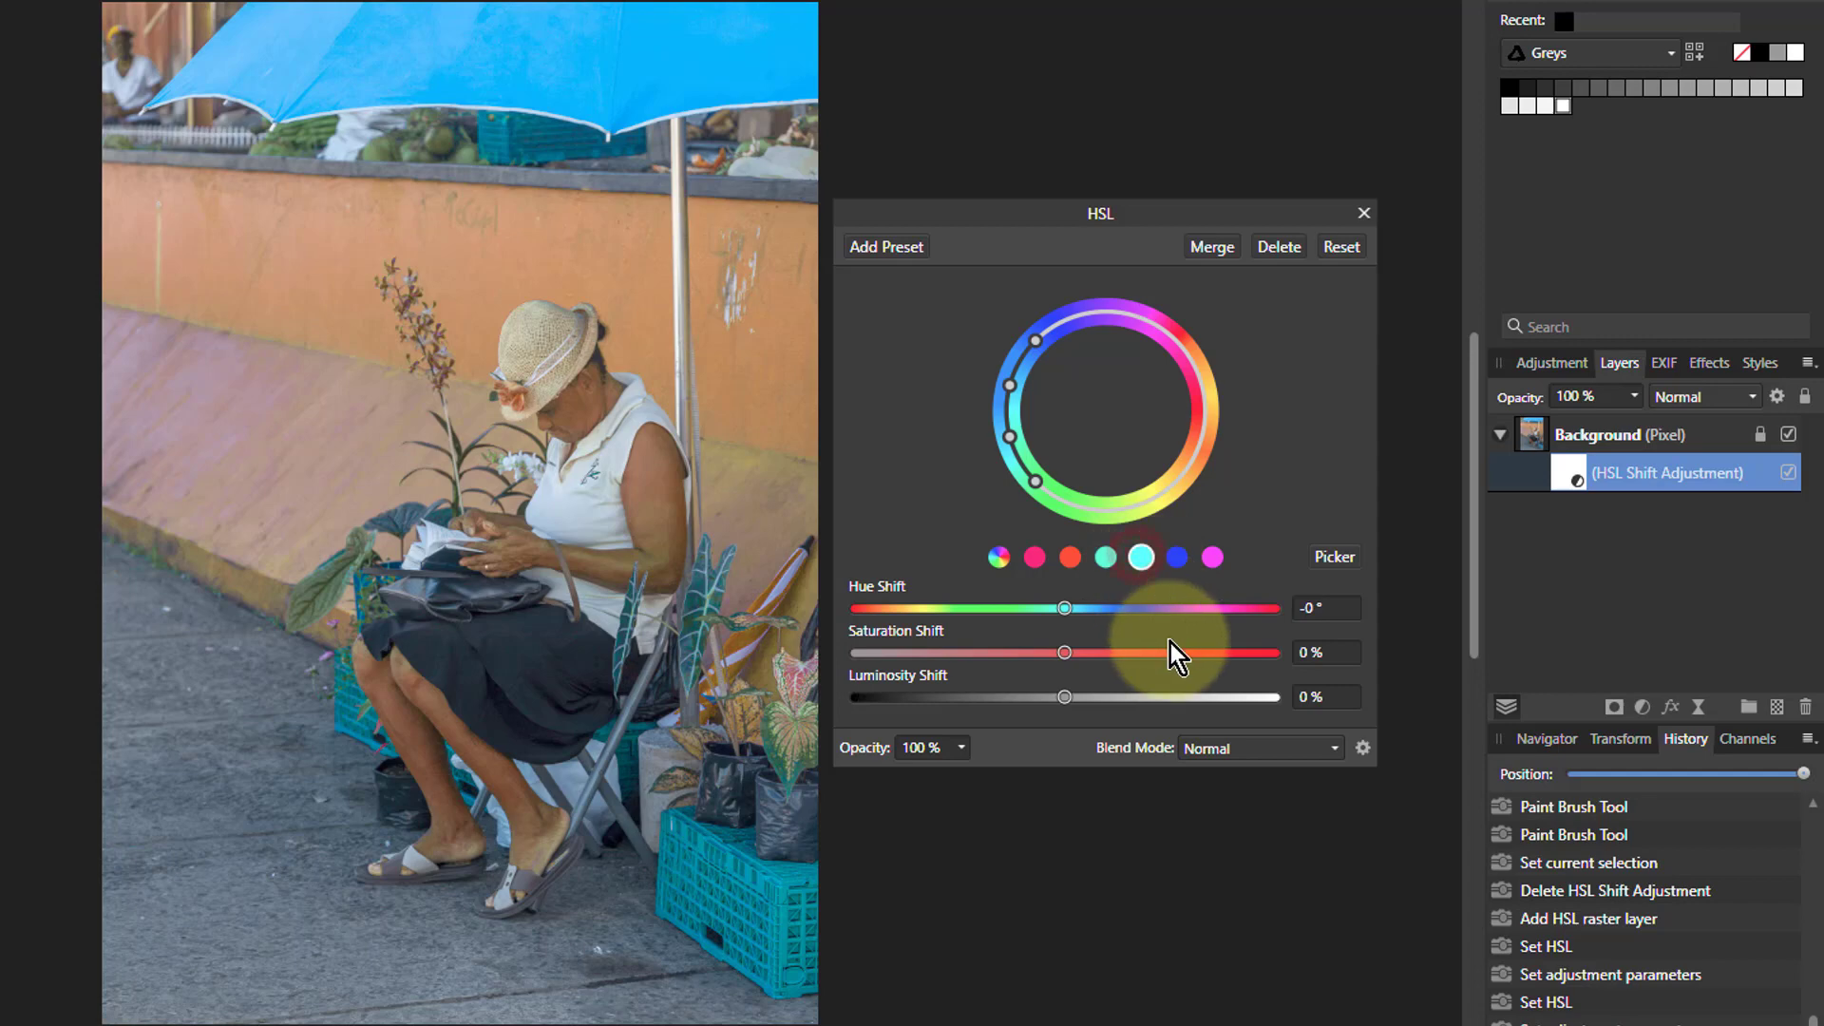
- Sample the blue umbrella and give cyans a -7.1° hue shift with 40% saturation
click(573, 51)
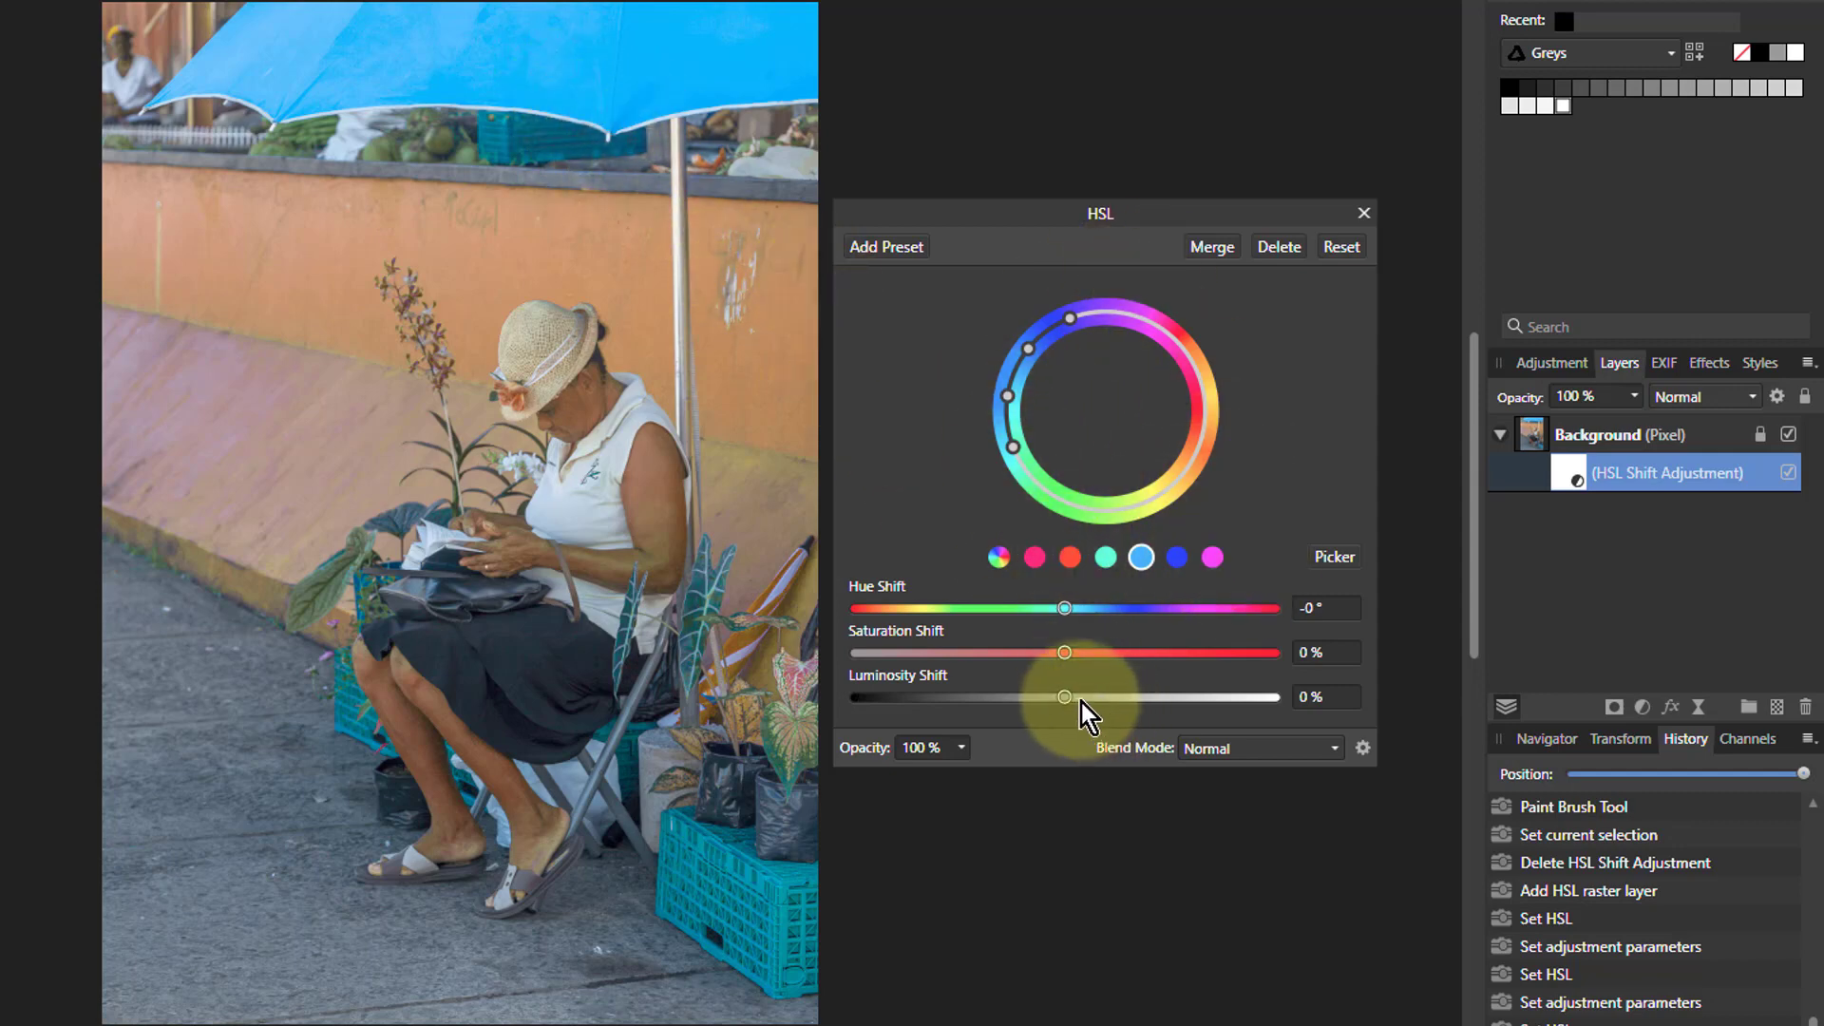
drag(1069, 659, 1383, 659)
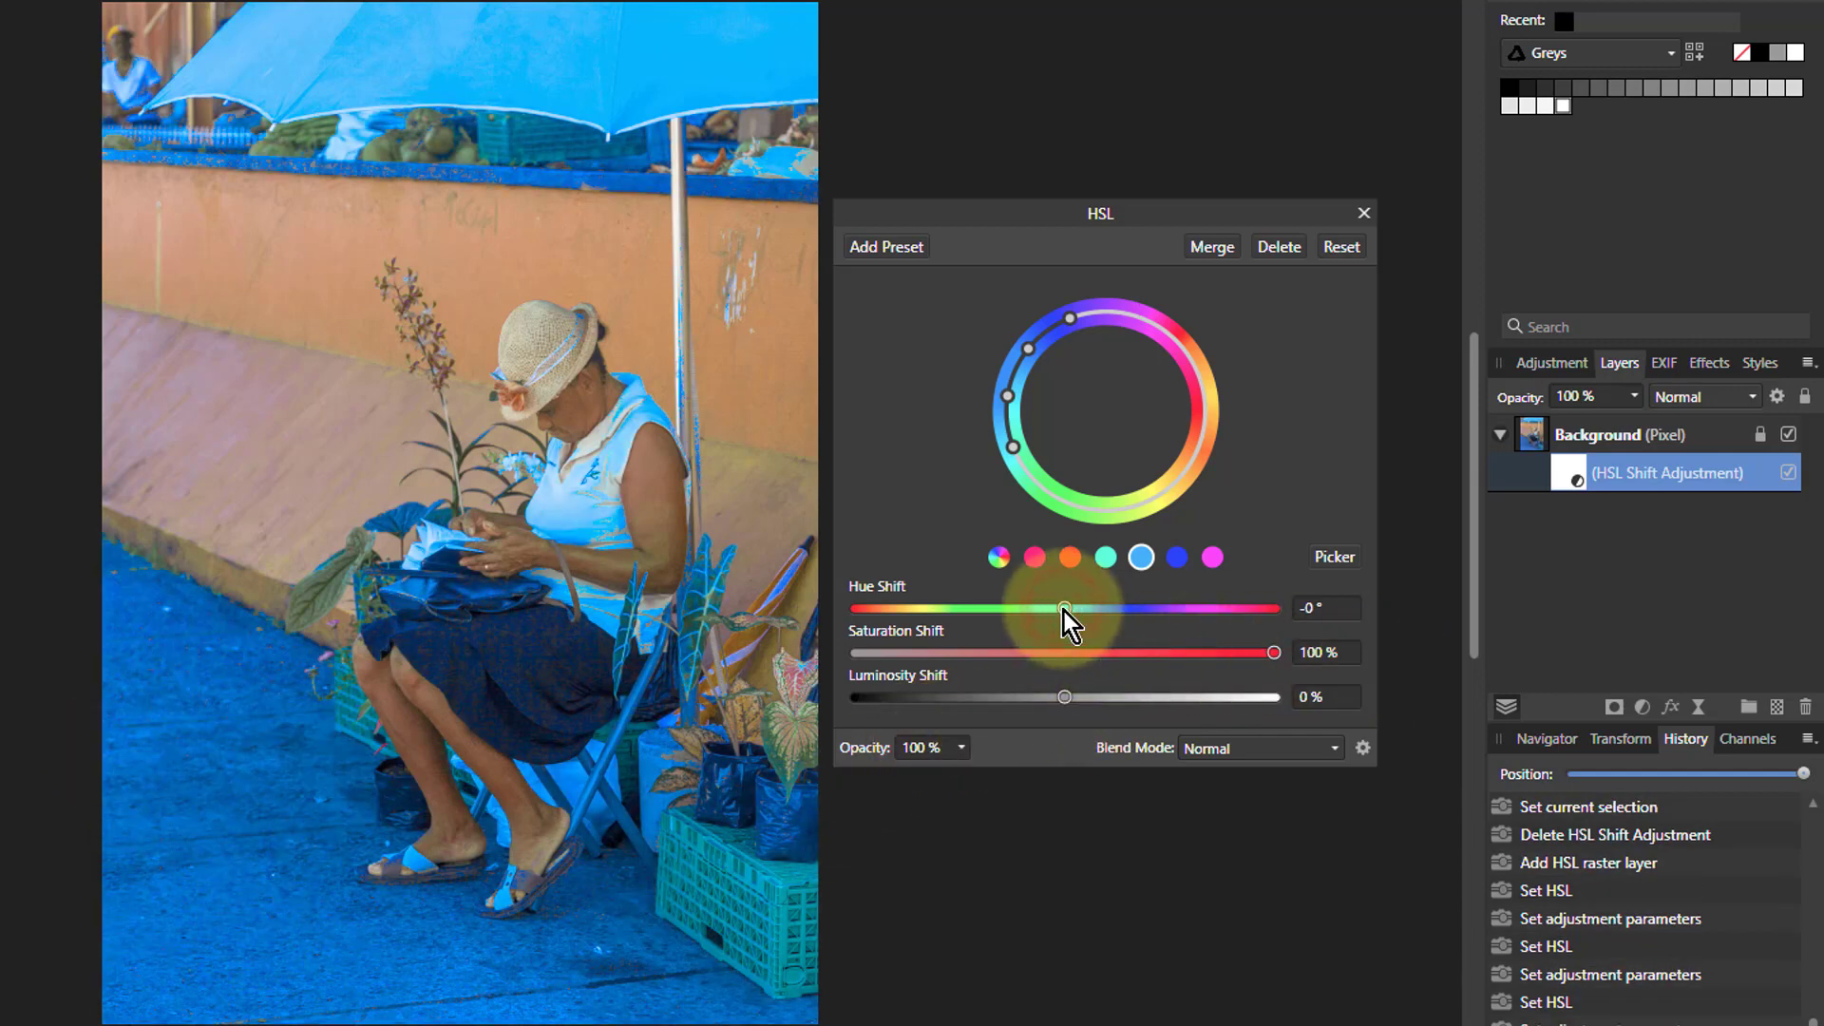
mouse_move(1063, 612)
mouse_down()
mouse_move(1123, 612)
mouse_move(1075, 611)
mouse_up()
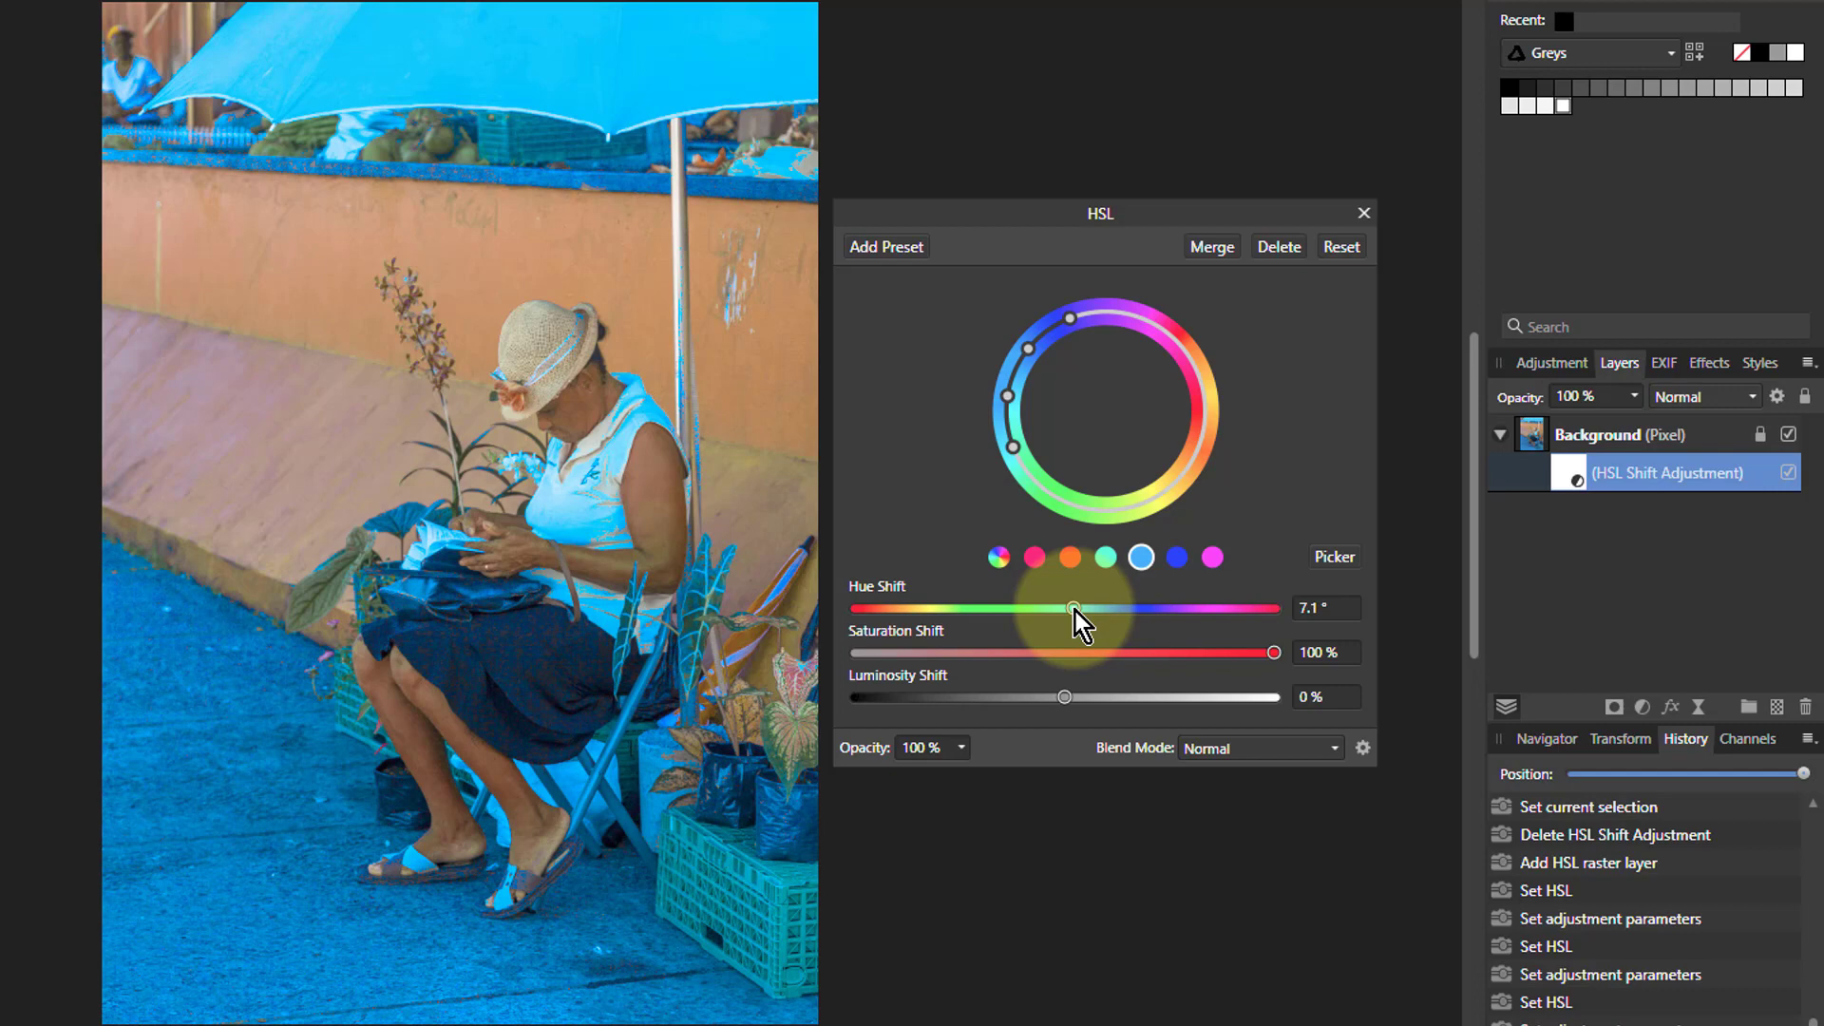
drag(1074, 612, 1058, 614)
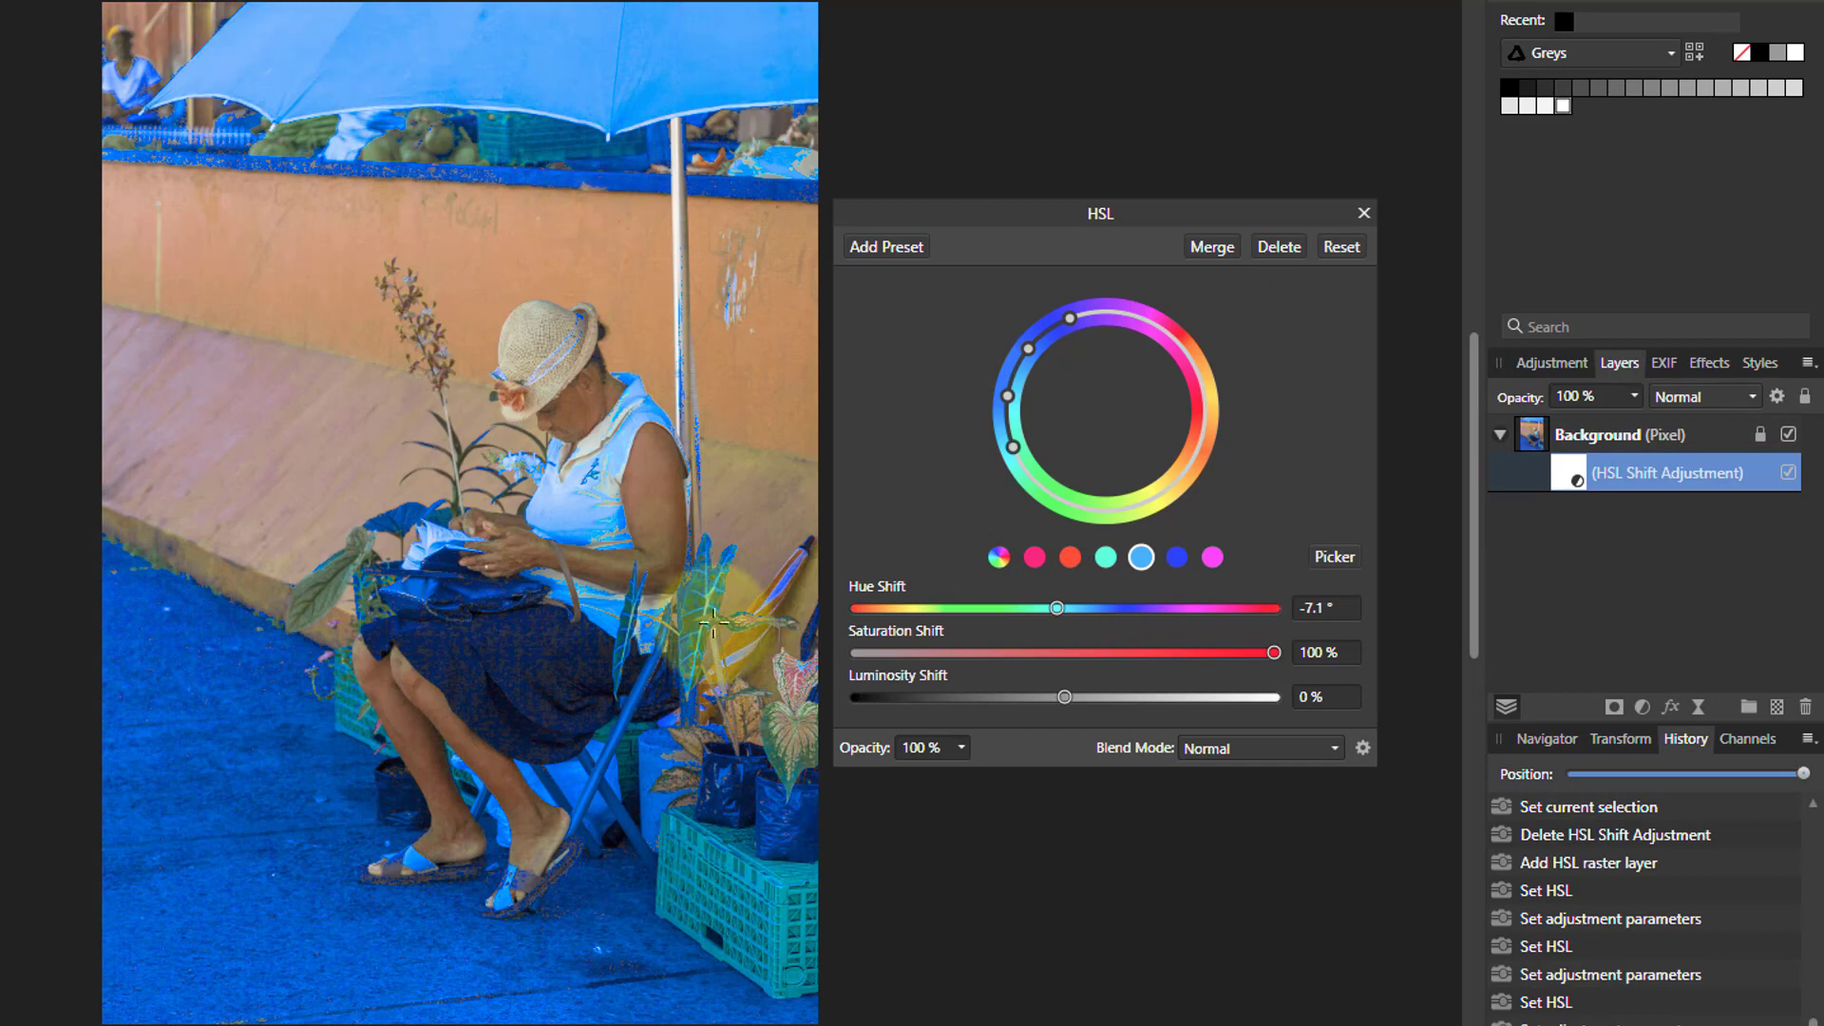
drag(1275, 653, 1150, 680)
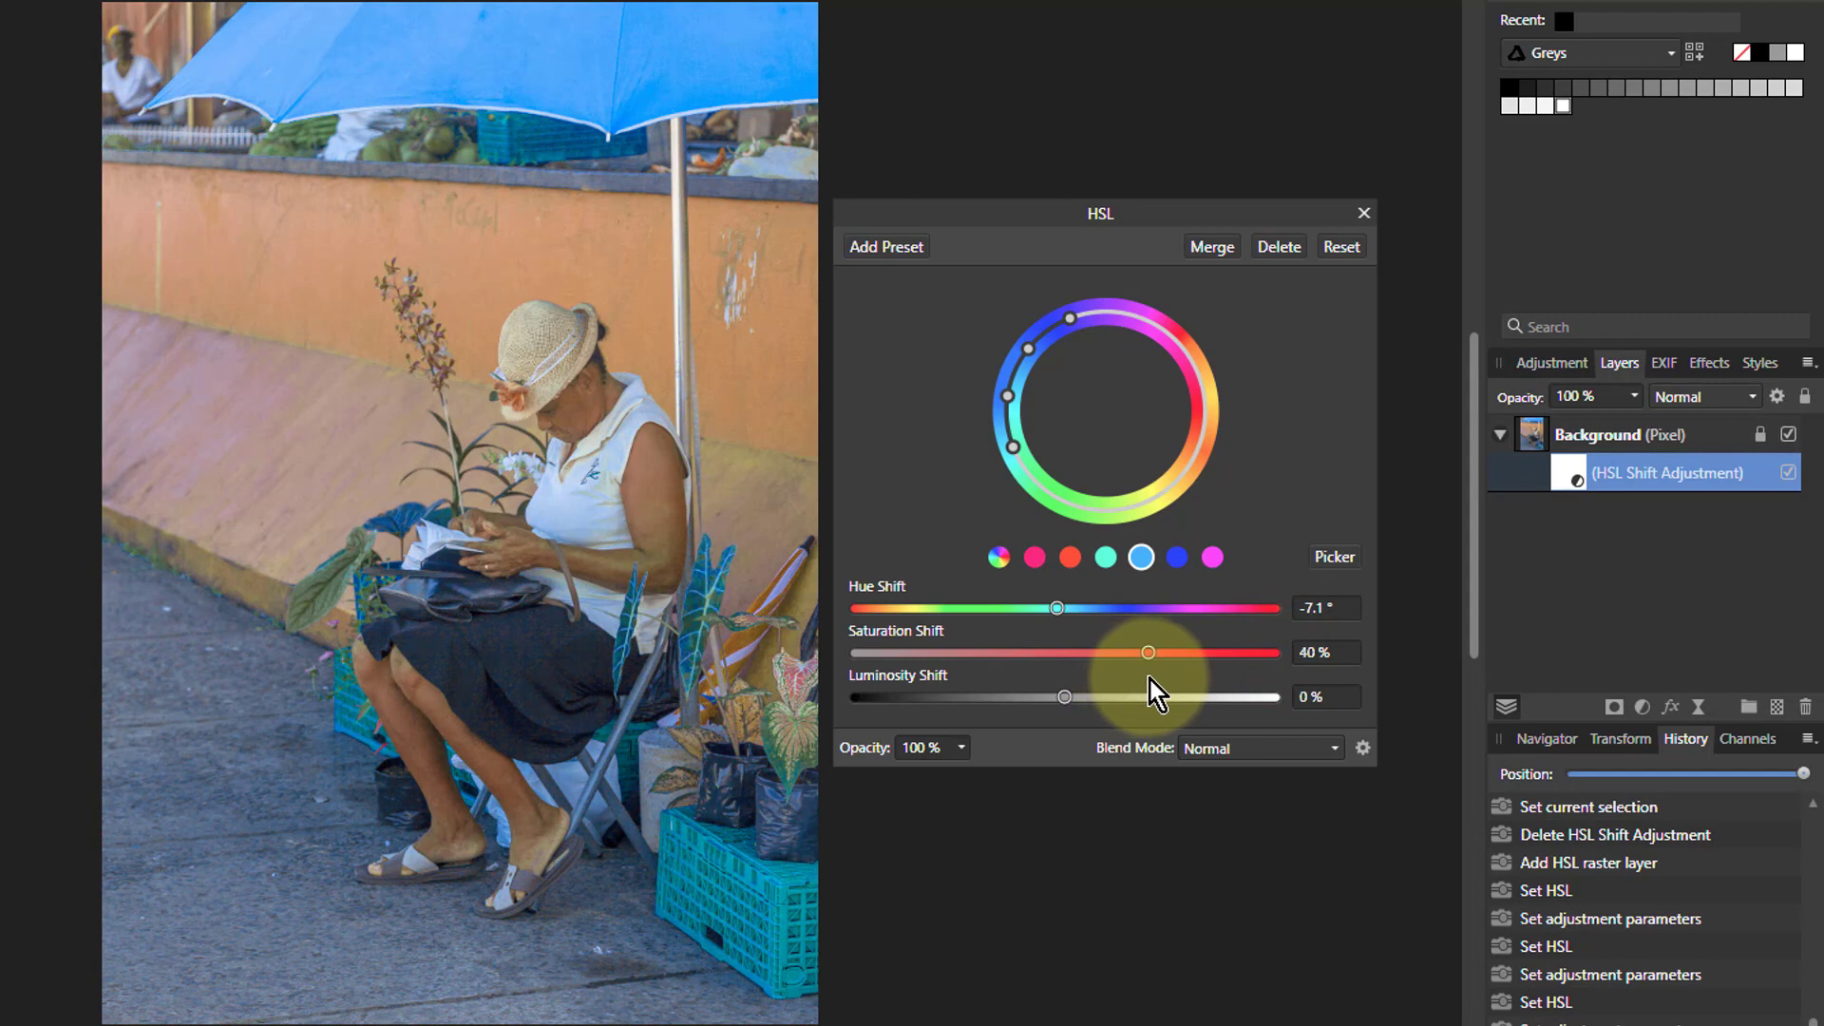
click(1177, 557)
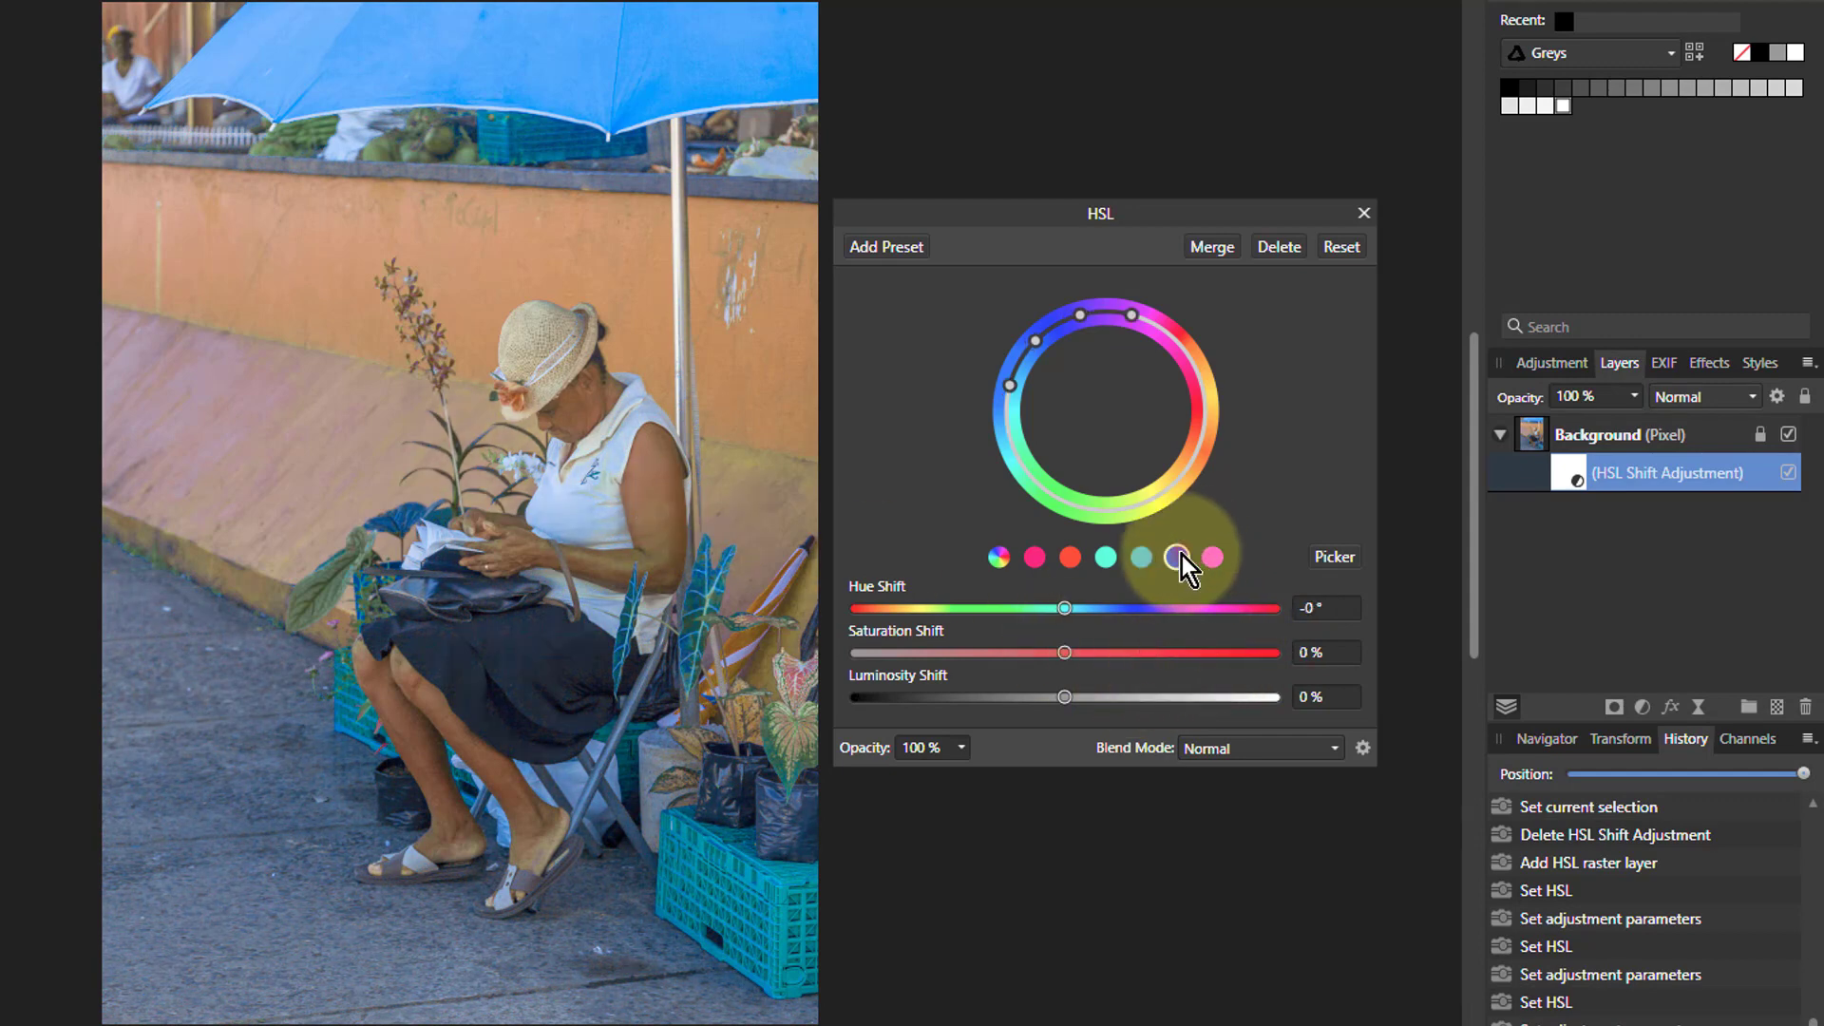
- Sample the pink lower wall and set a -50.9° hue shift with 22% saturation
click(196, 372)
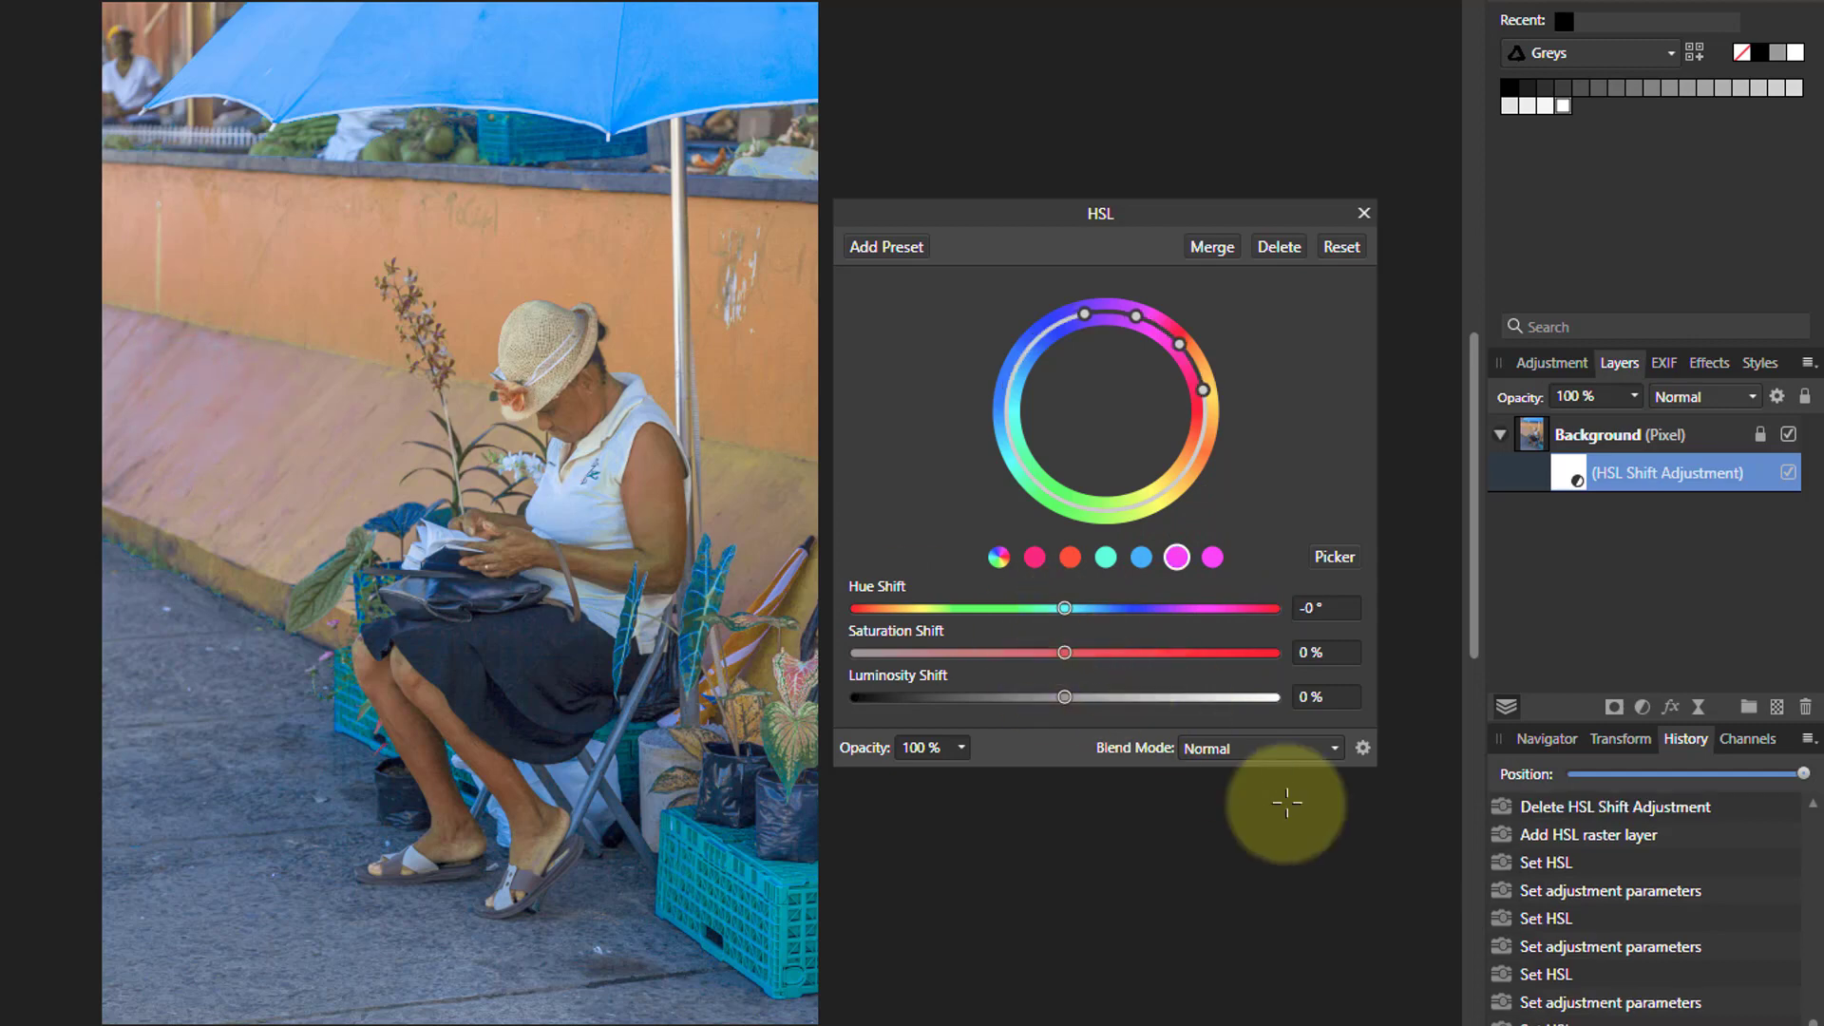
click(1065, 663)
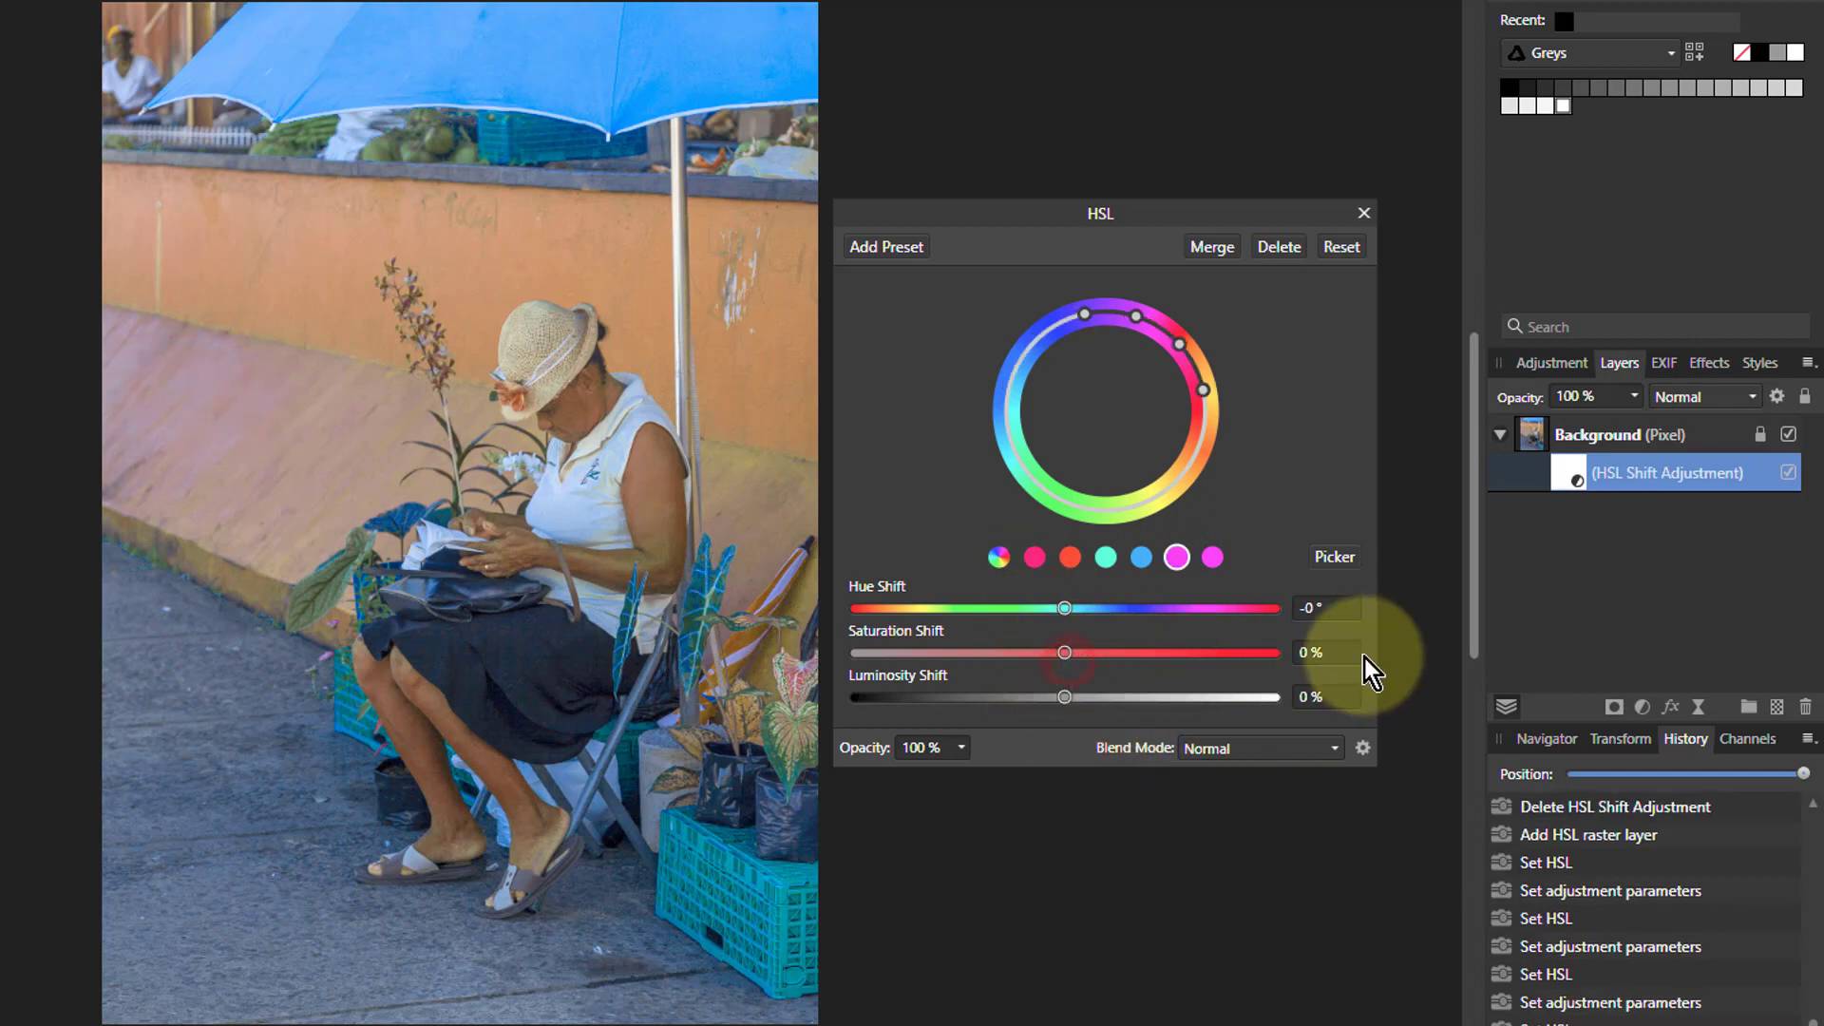
drag(1066, 653, 1263, 656)
drag(1062, 612, 1047, 612)
mouse_move(1030, 612)
mouse_down()
mouse_move(979, 614)
mouse_move(1007, 623)
mouse_up()
drag(1273, 652, 1111, 680)
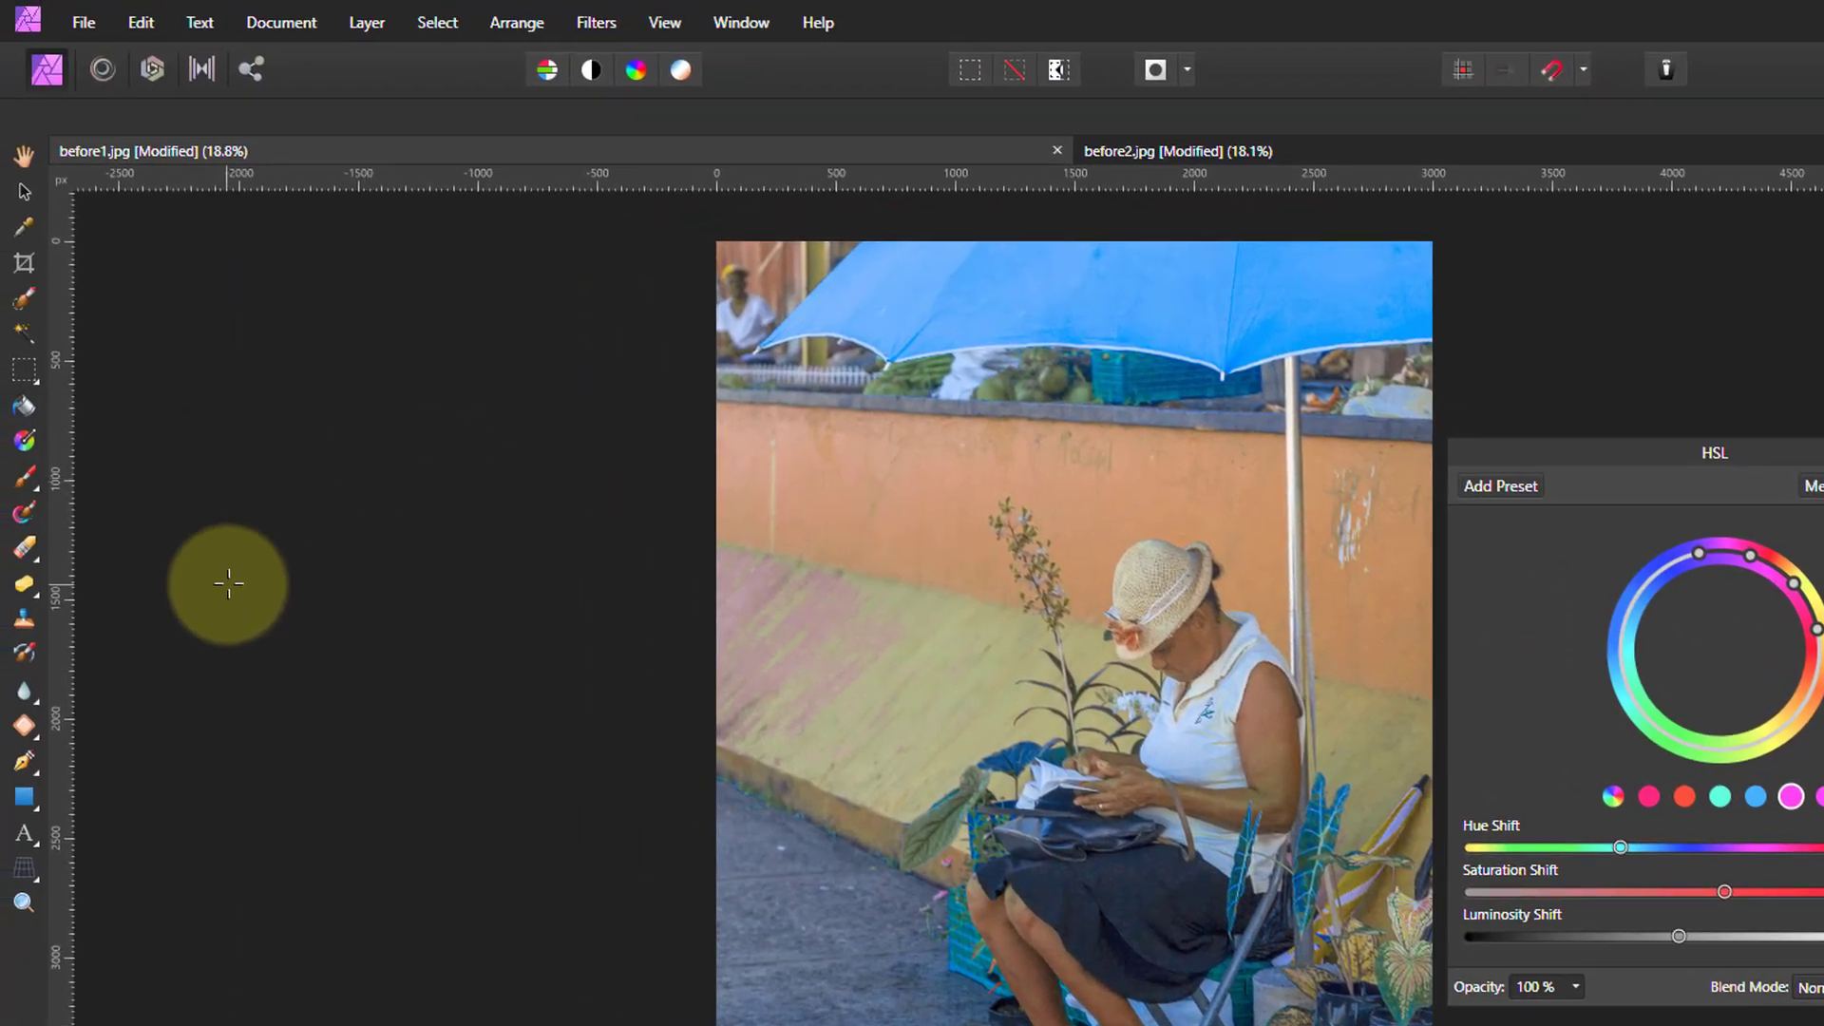
- Select the Paint Brush Tool
click(26, 482)
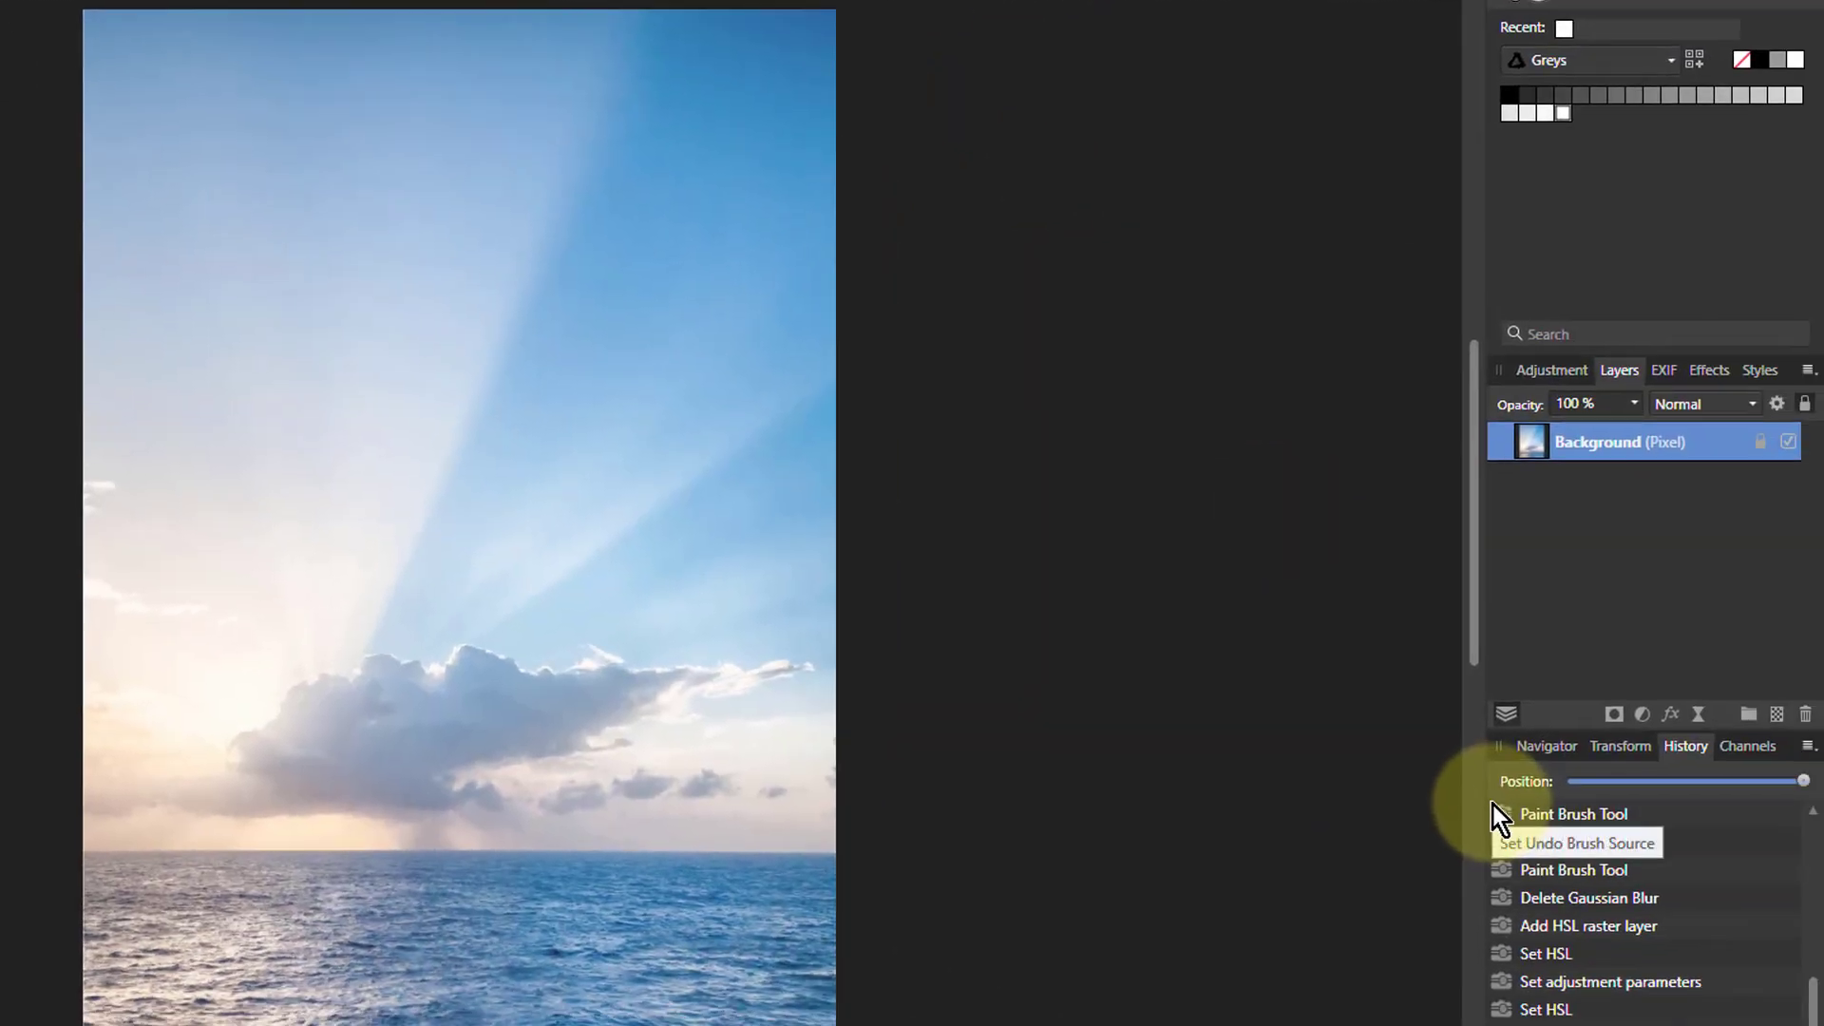
- Add an HSL Shift adjustment to the sea photo and sample the sky blue with Picker
click(1642, 714)
click(1586, 146)
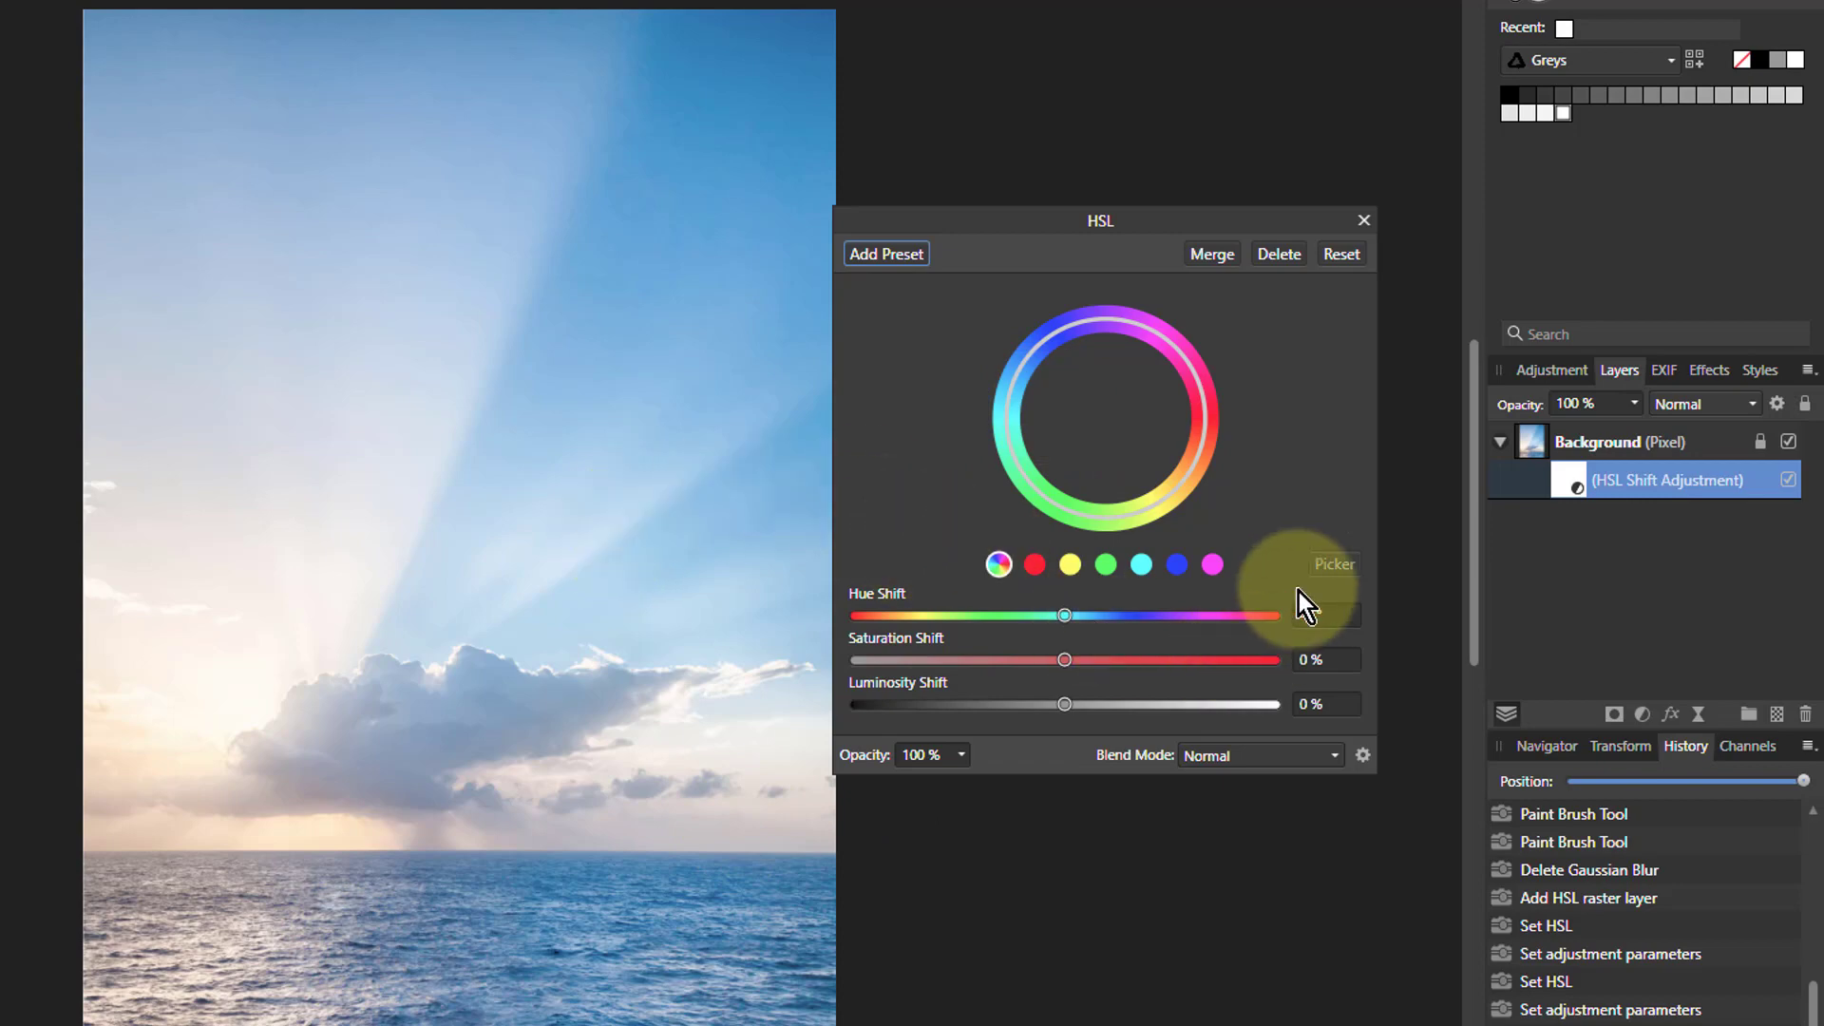
click(1031, 564)
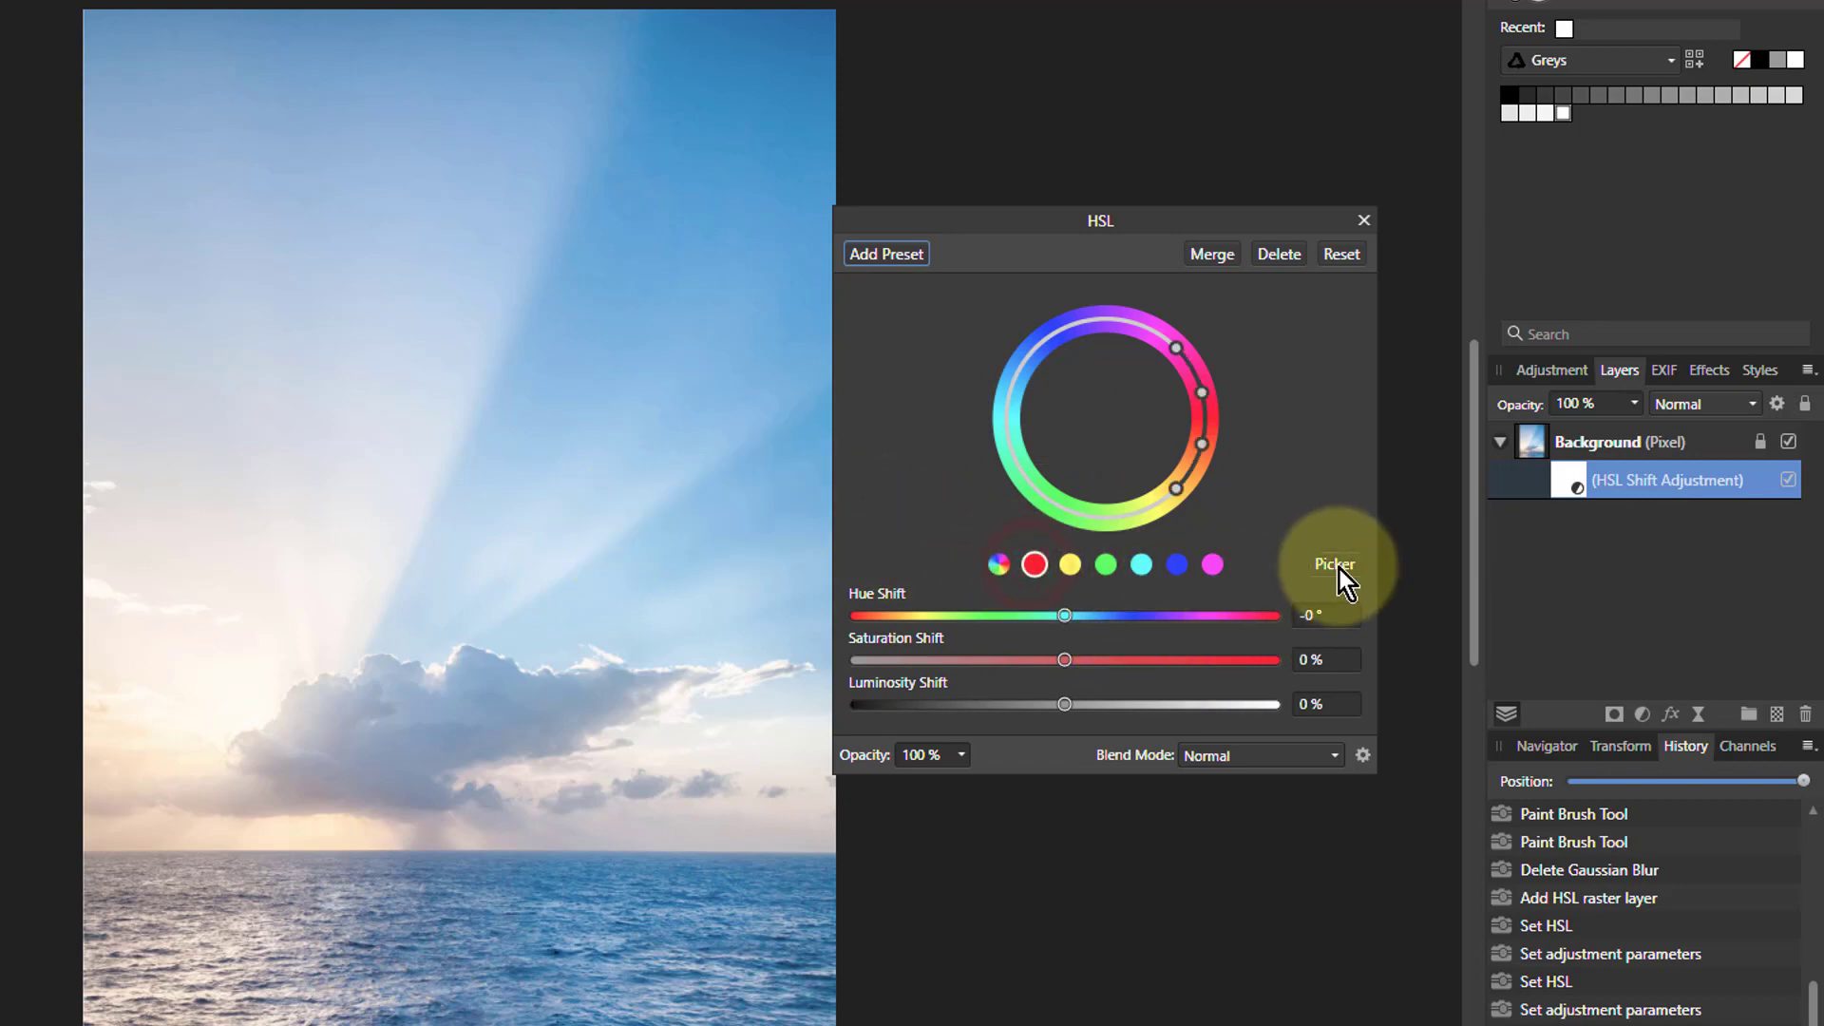
click(1335, 565)
click(1335, 564)
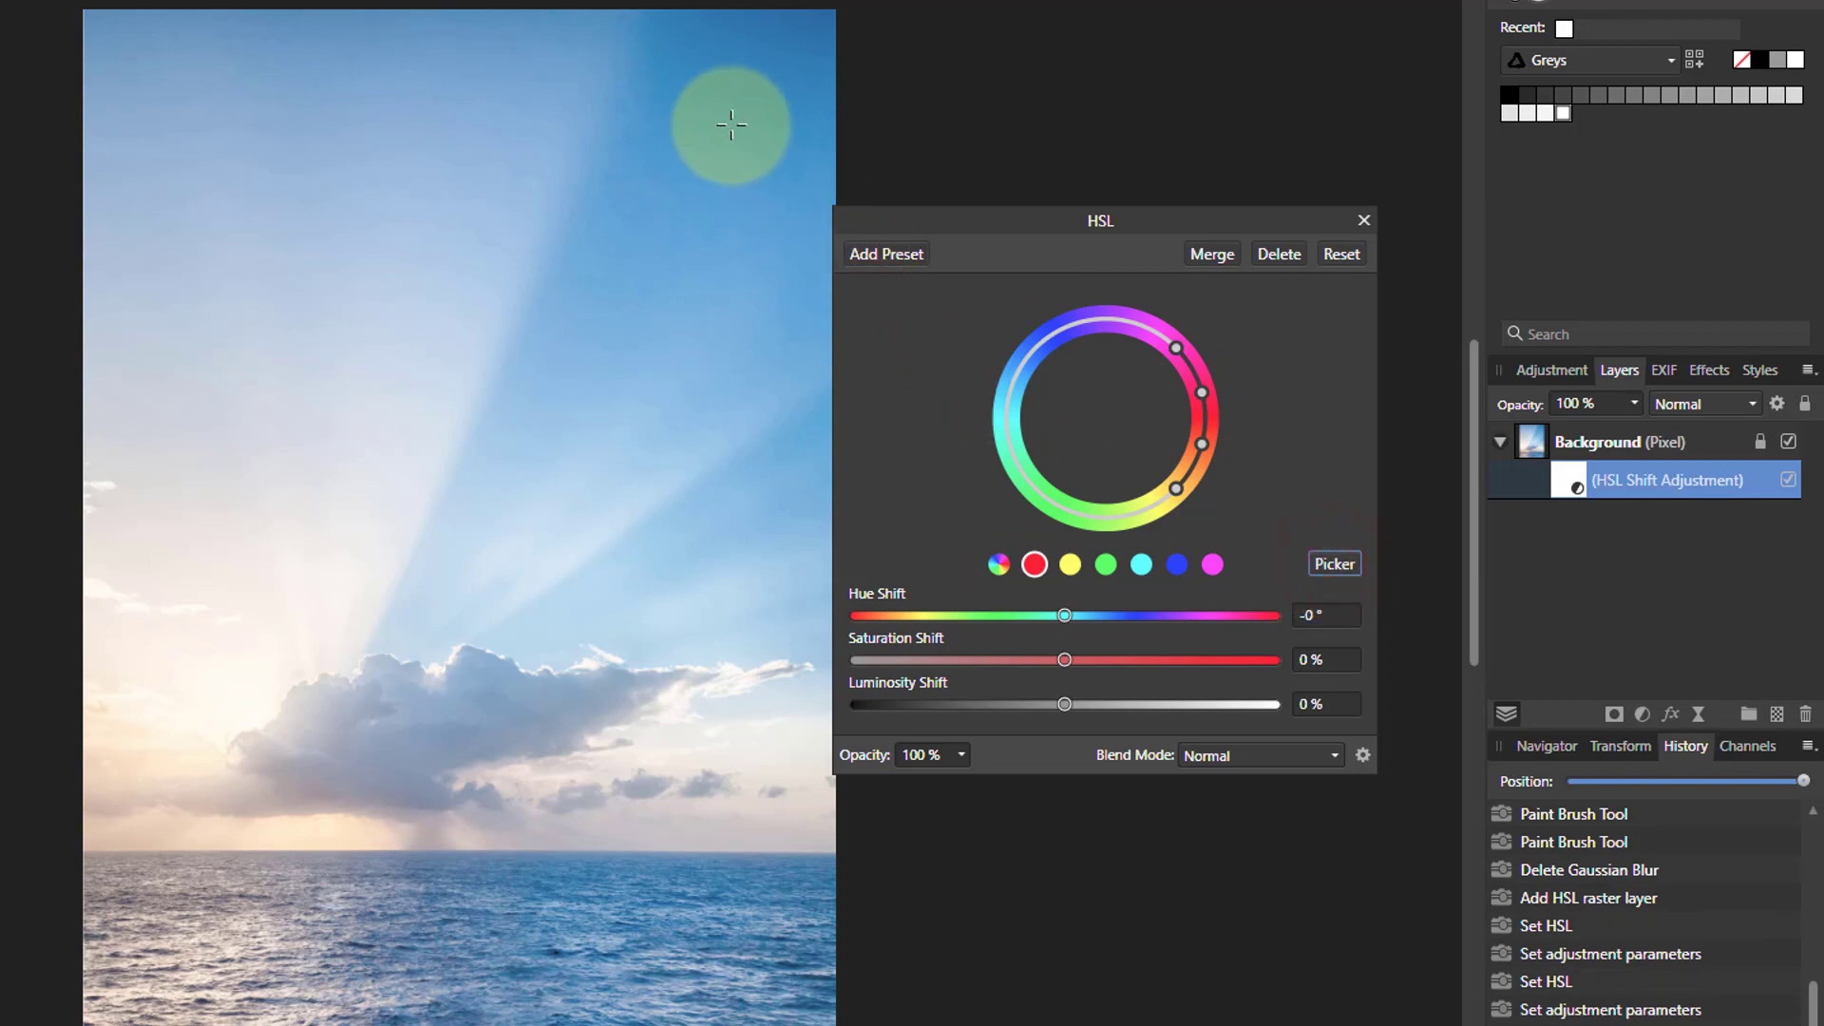
click(728, 123)
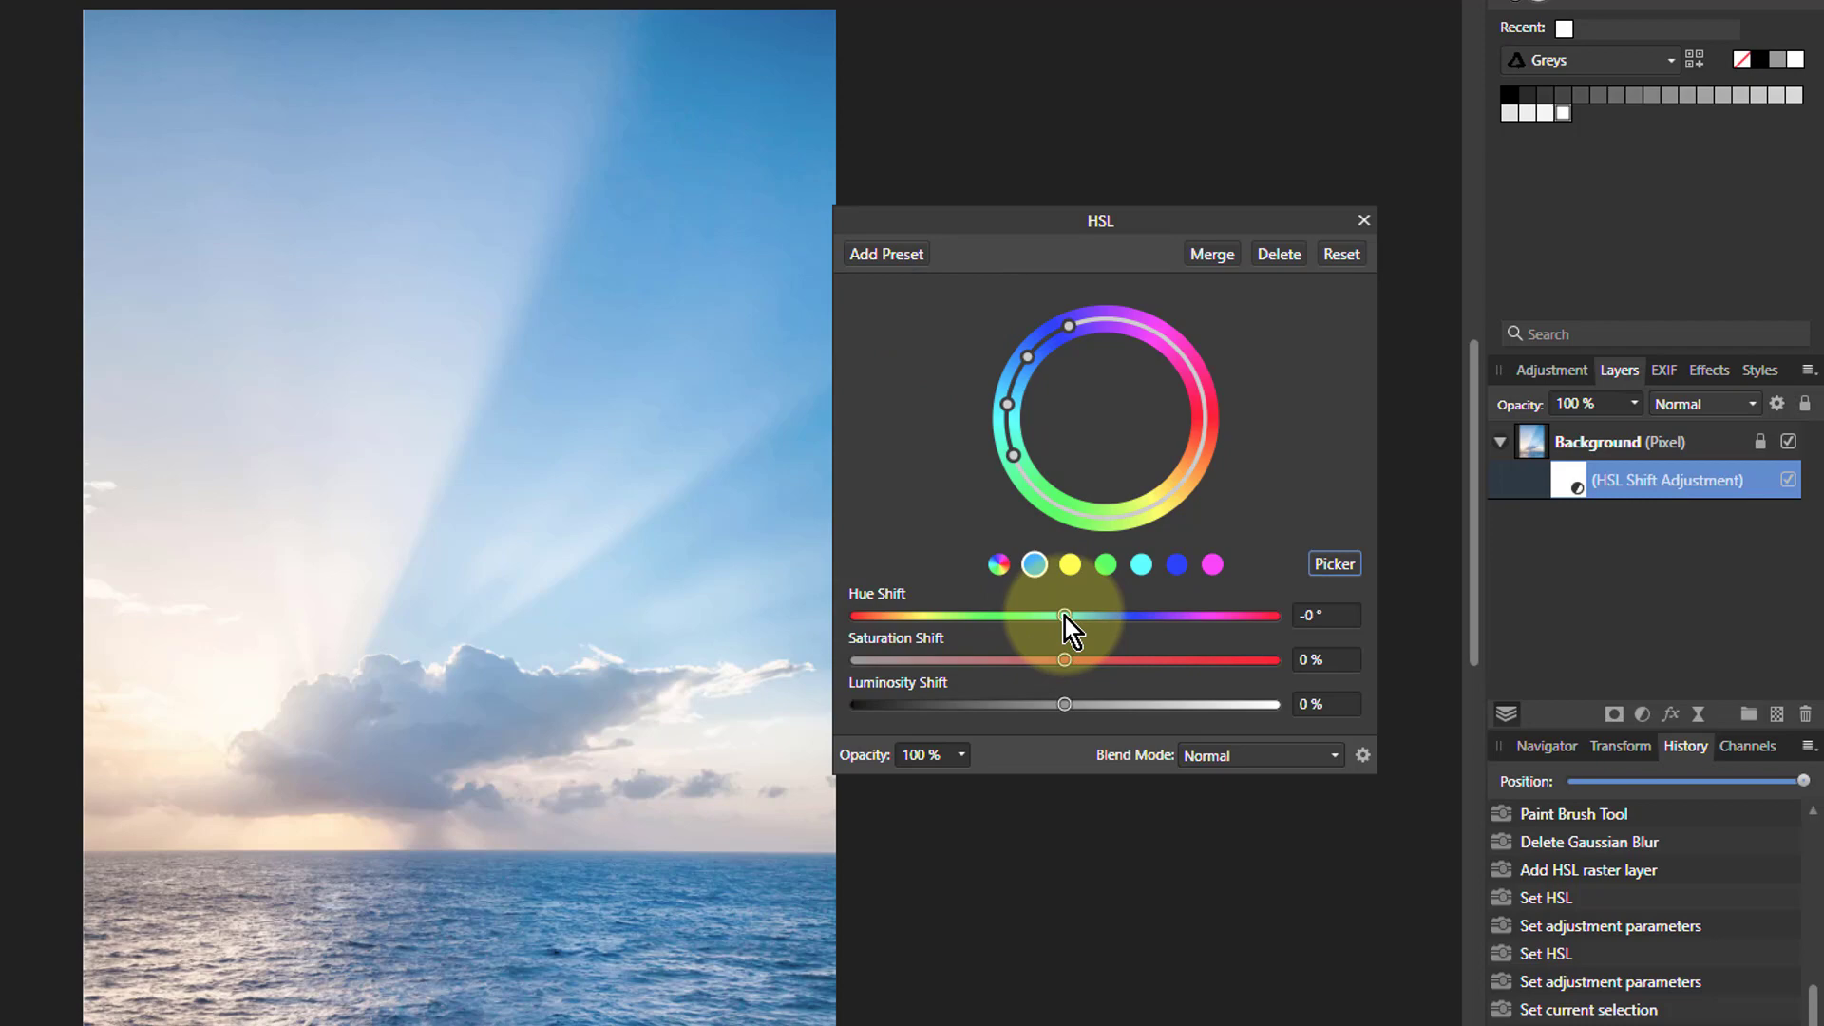
- Set the sampled sky blues to 16% saturation and a -4.9° hue shift
drag(1064, 662, 1317, 665)
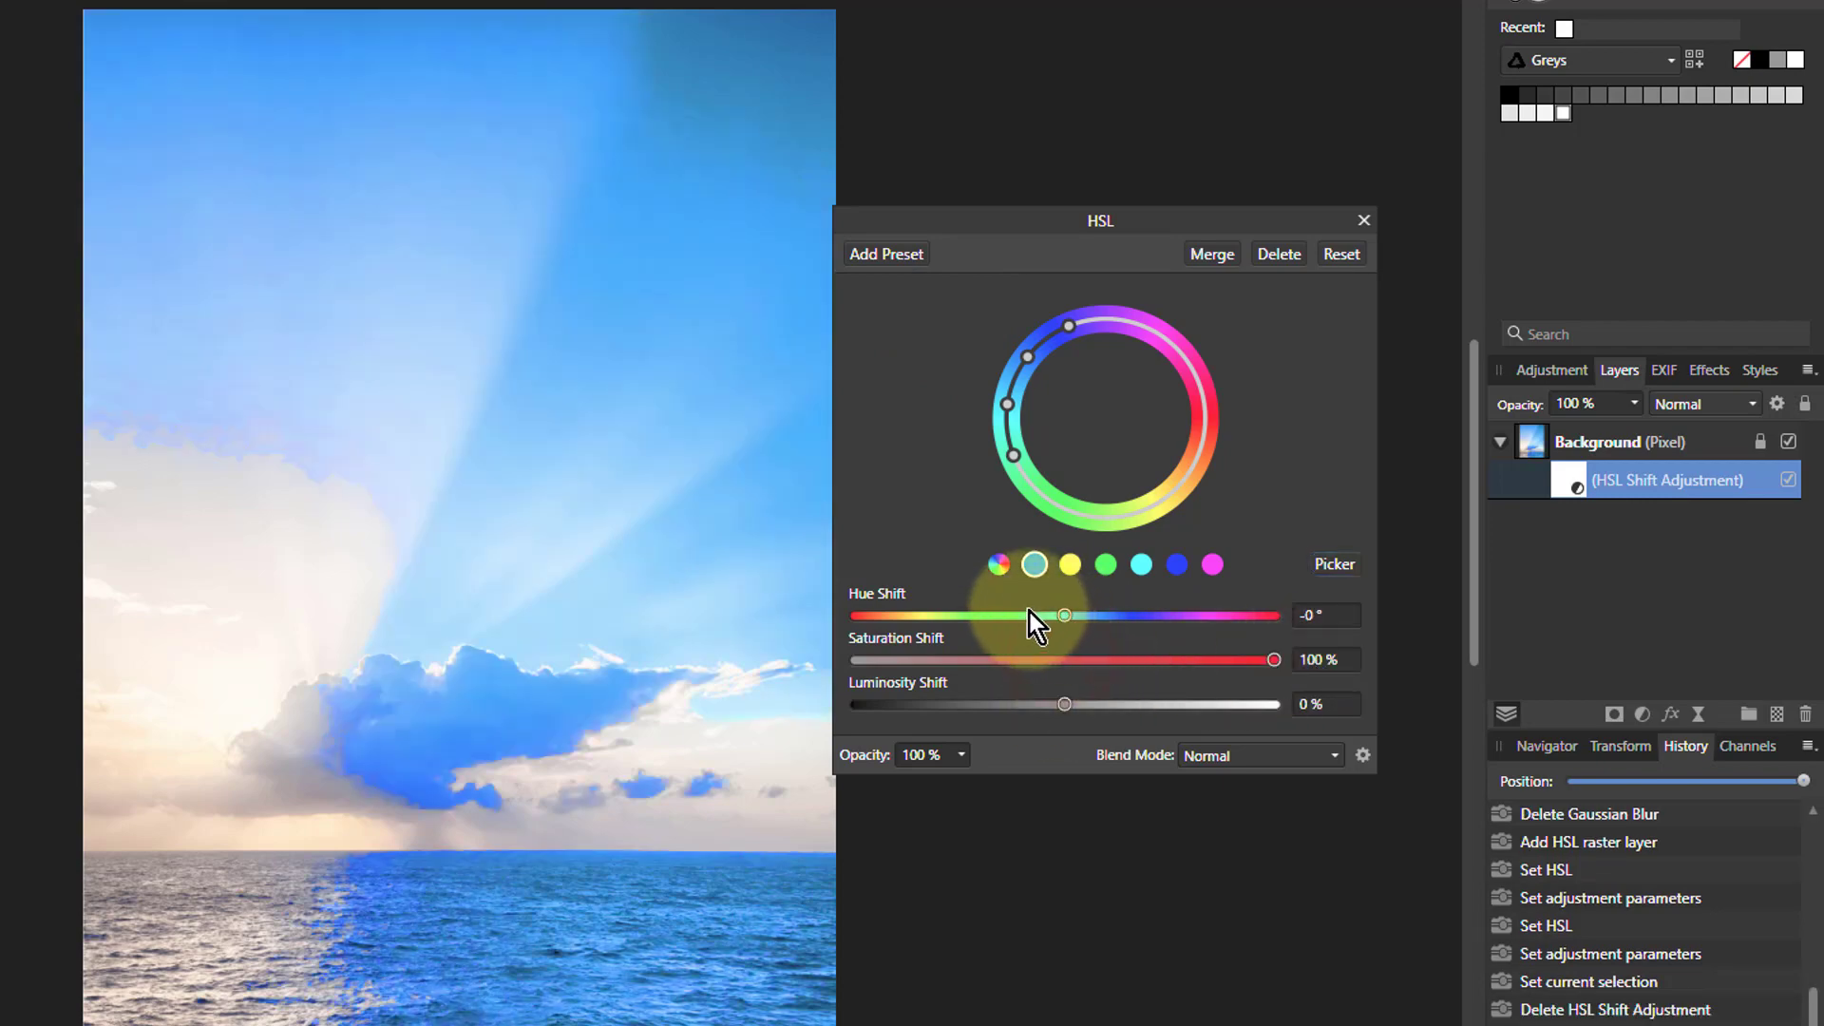
mouse_move(1064, 619)
mouse_down()
mouse_move(1107, 614)
mouse_move(1061, 613)
mouse_up()
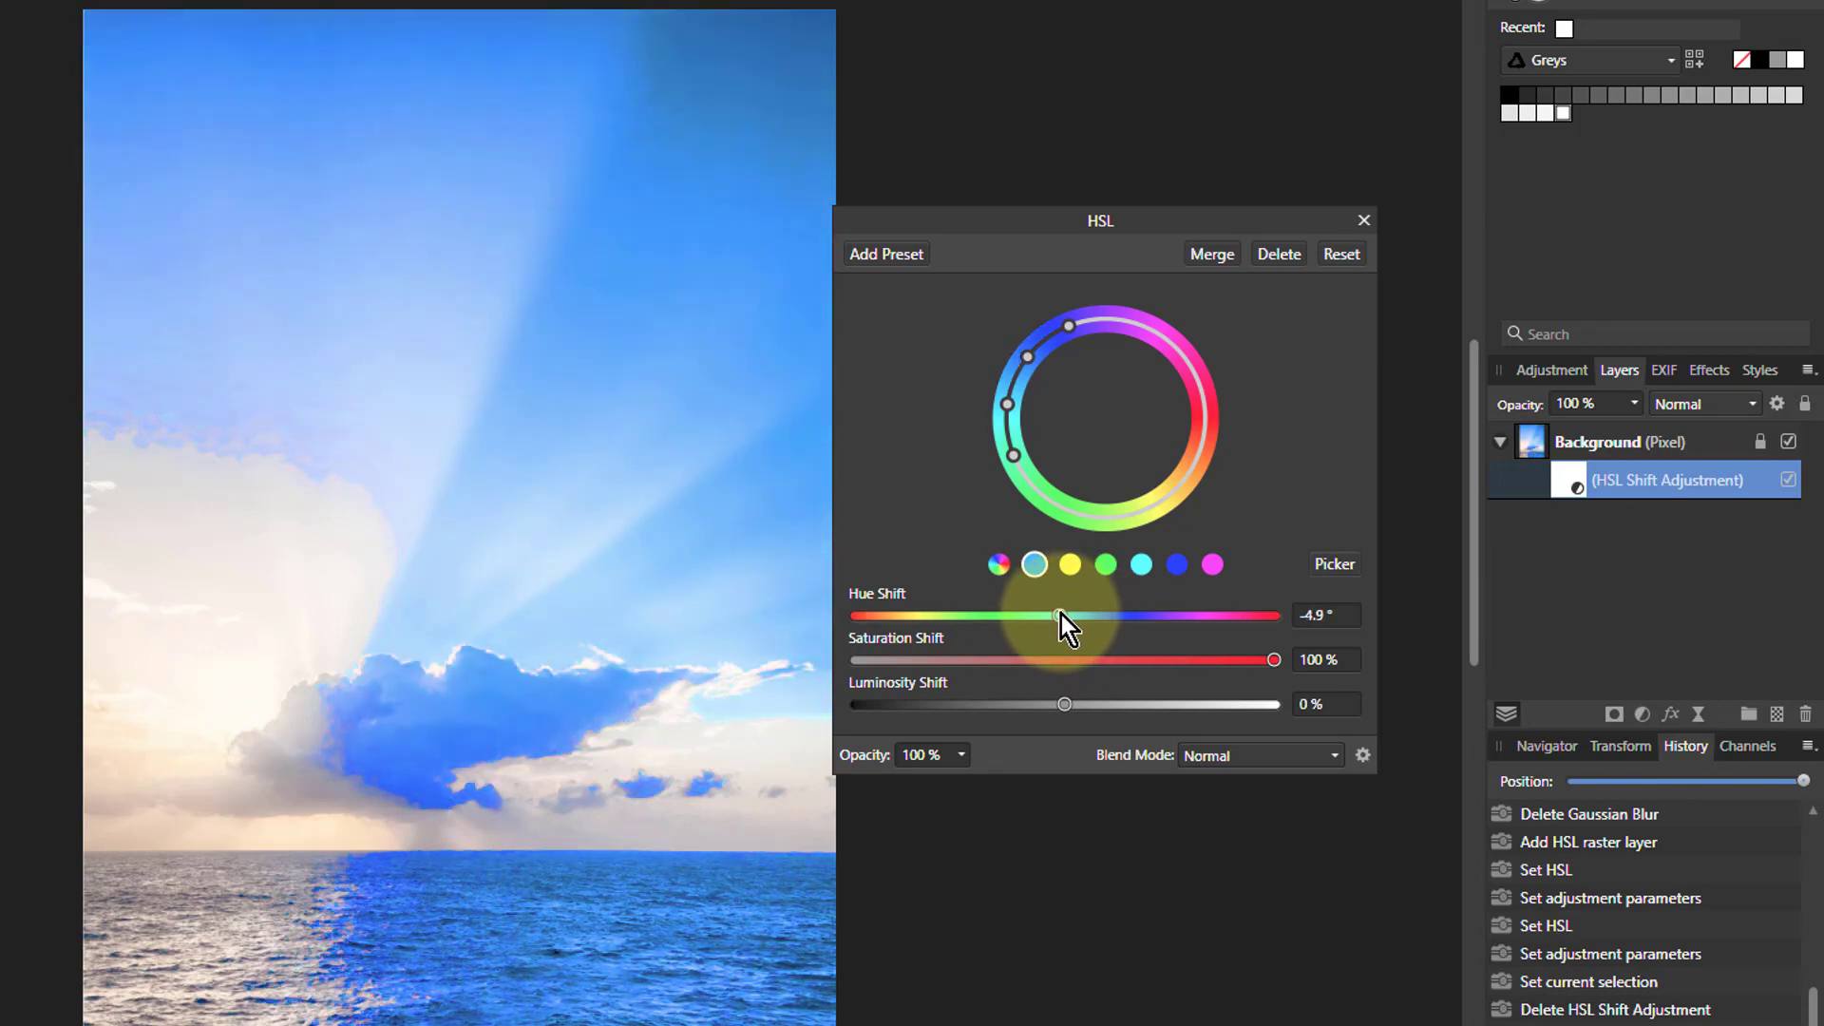
drag(1275, 660, 1100, 670)
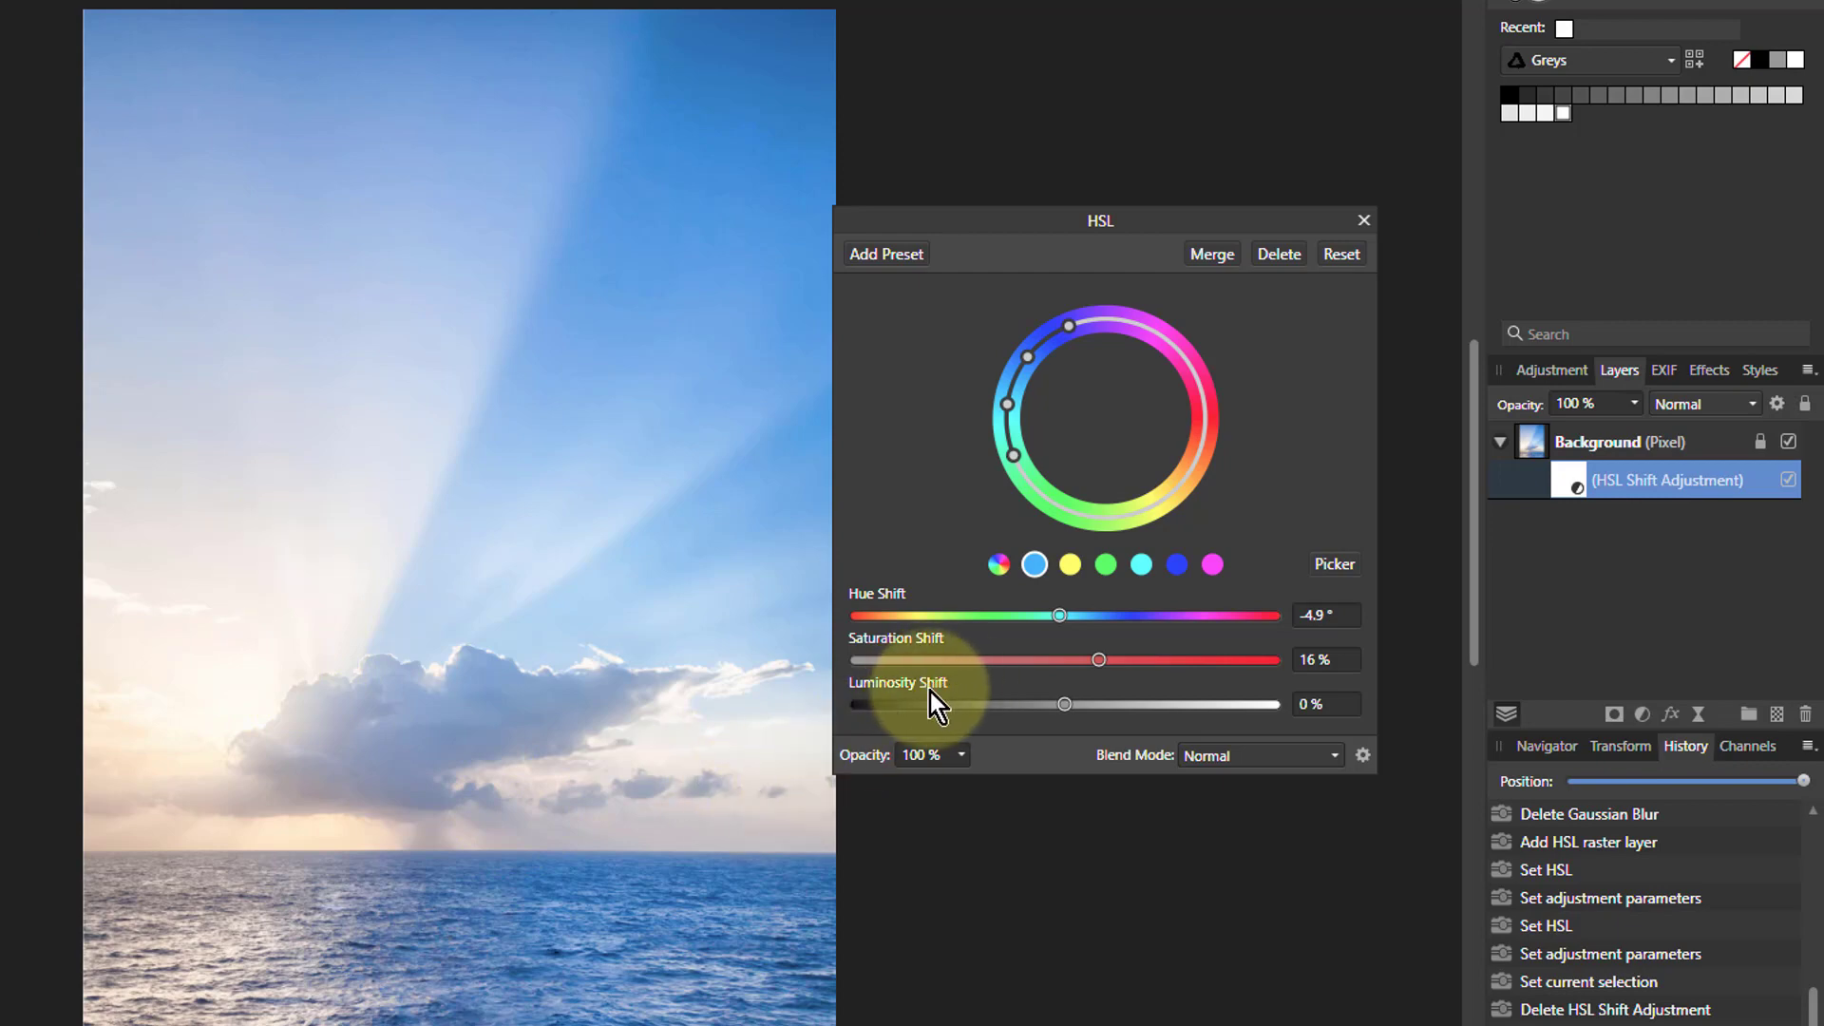
- Sample the orange horizon glow and give it 25% saturation with a -14.8° hue shift
click(1074, 569)
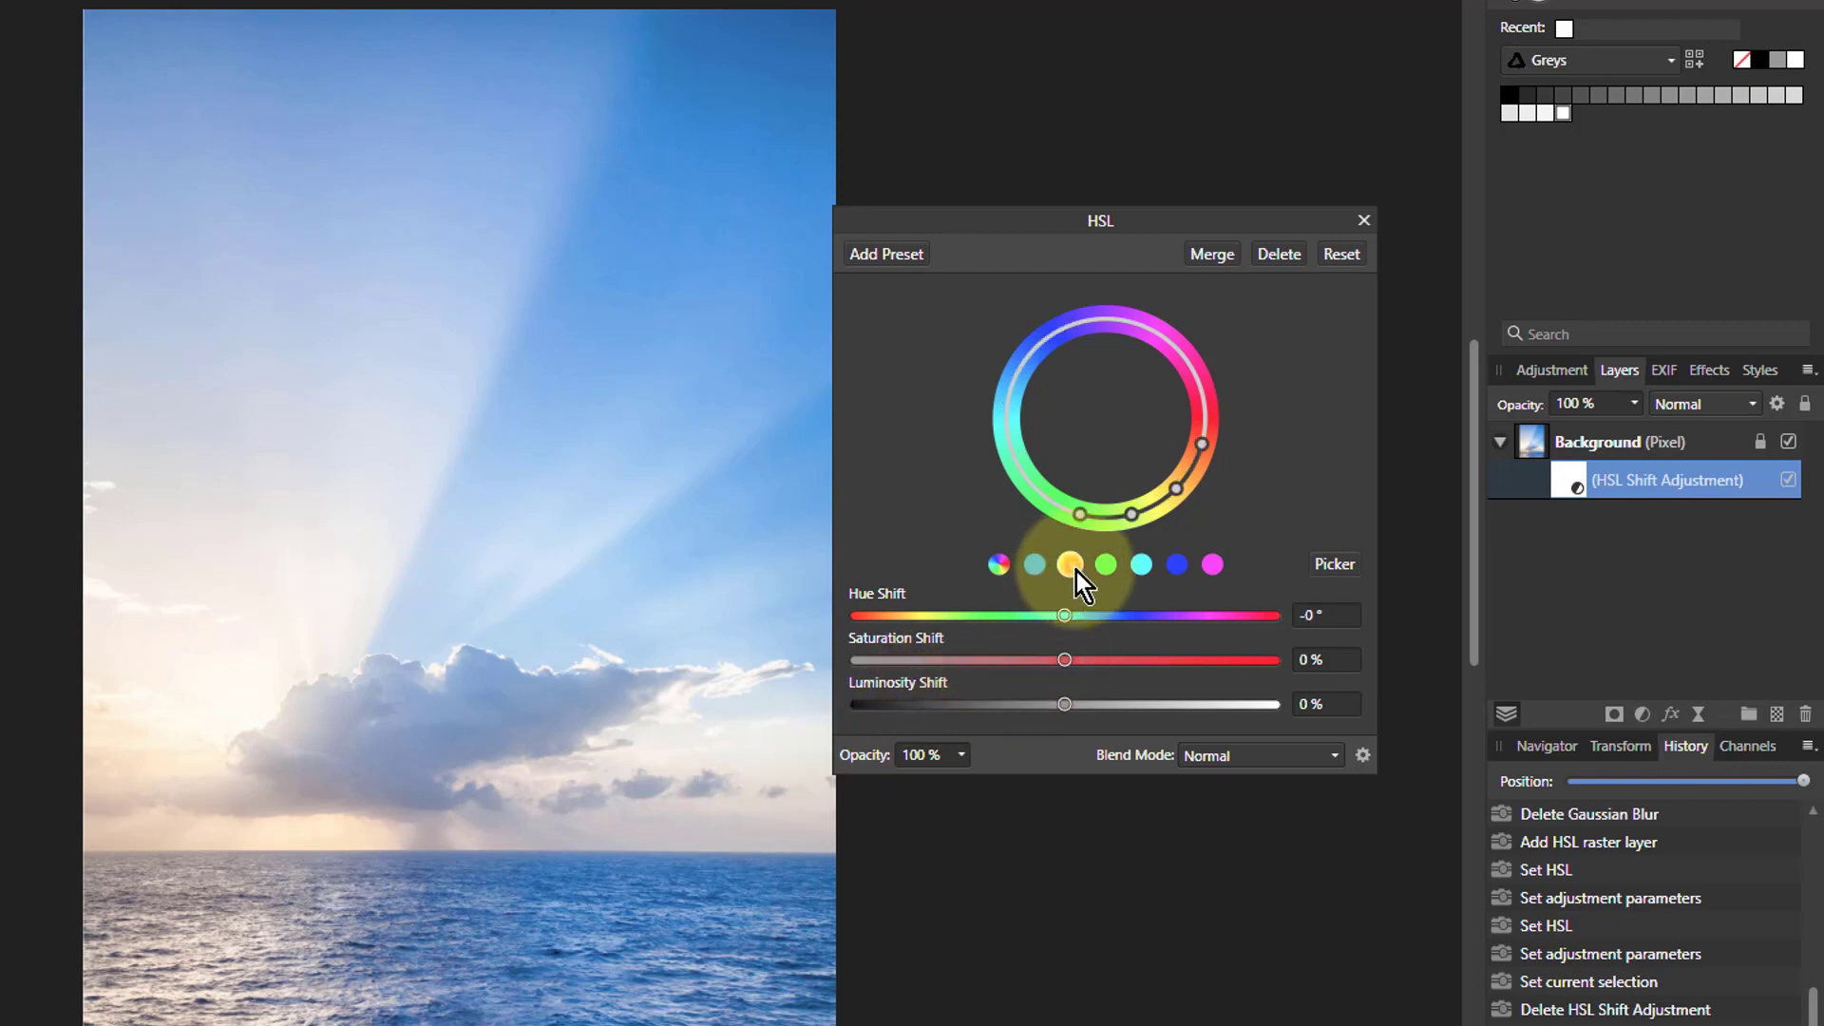
click(315, 826)
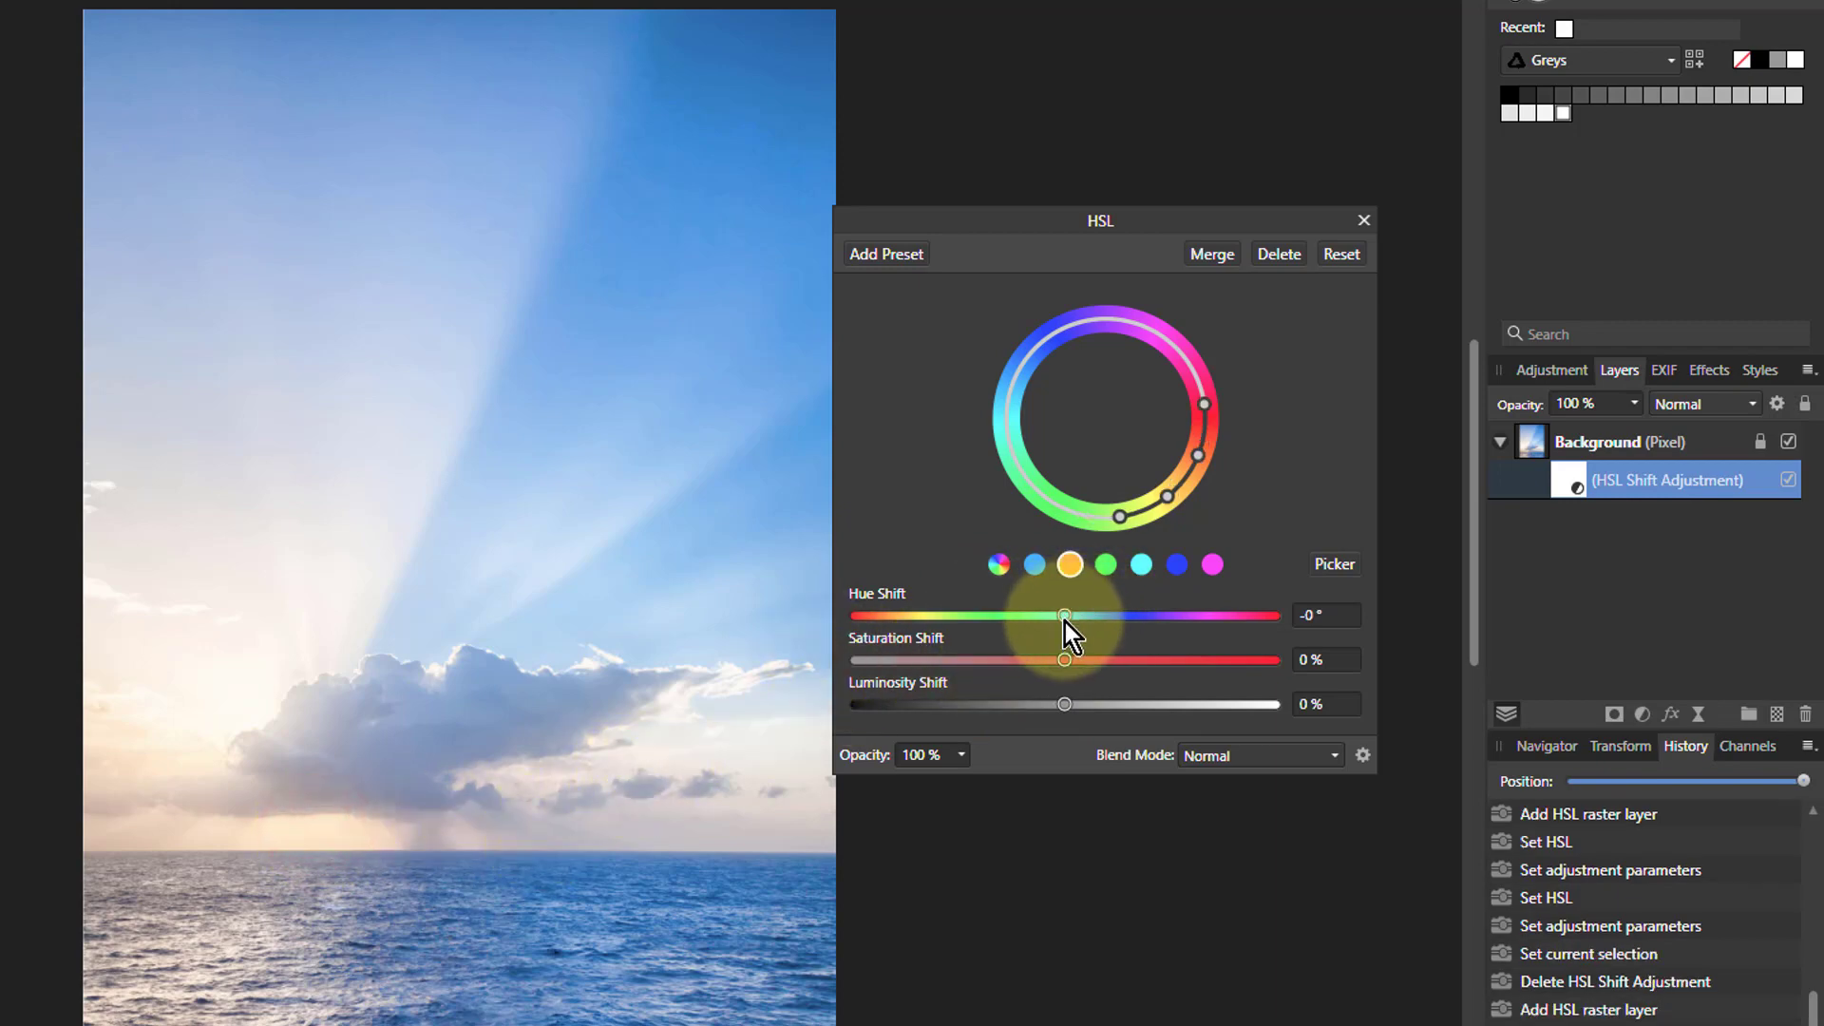
drag(1065, 660, 1435, 643)
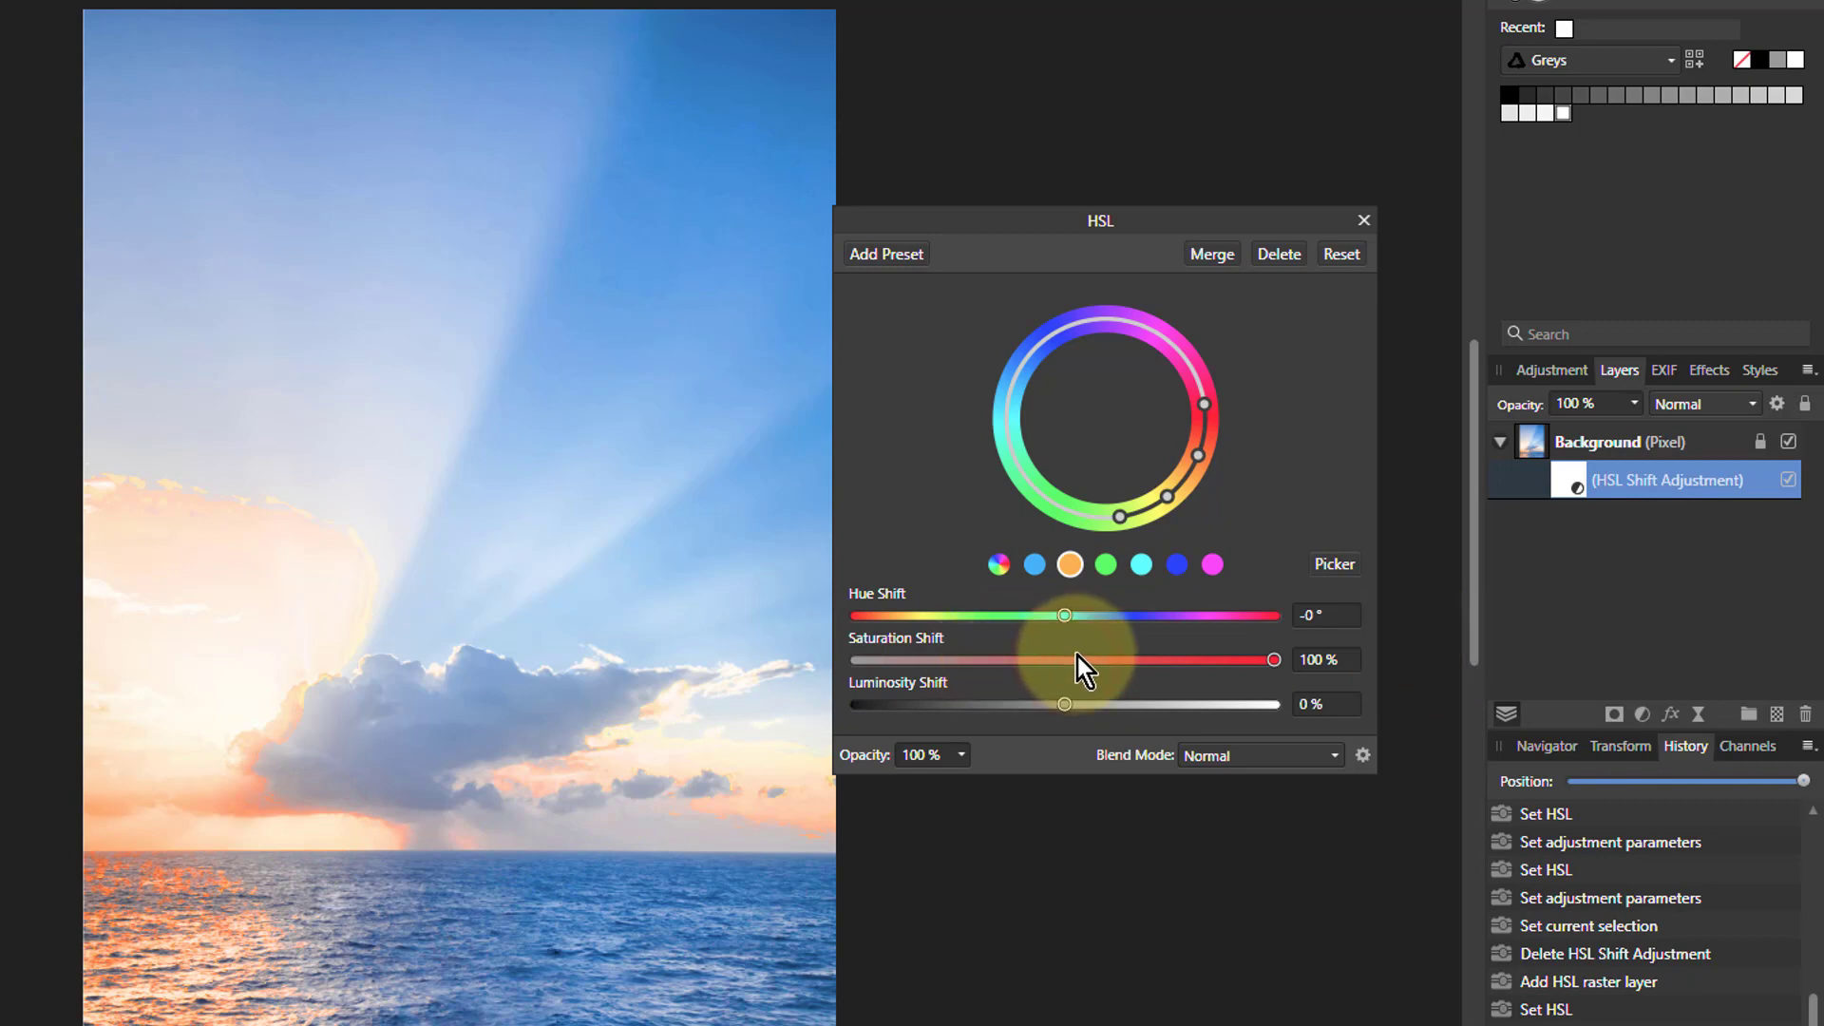
mouse_move(1065, 618)
mouse_down()
mouse_move(1035, 619)
mouse_move(1103, 619)
mouse_move(1051, 629)
mouse_up()
drag(1272, 661, 1121, 677)
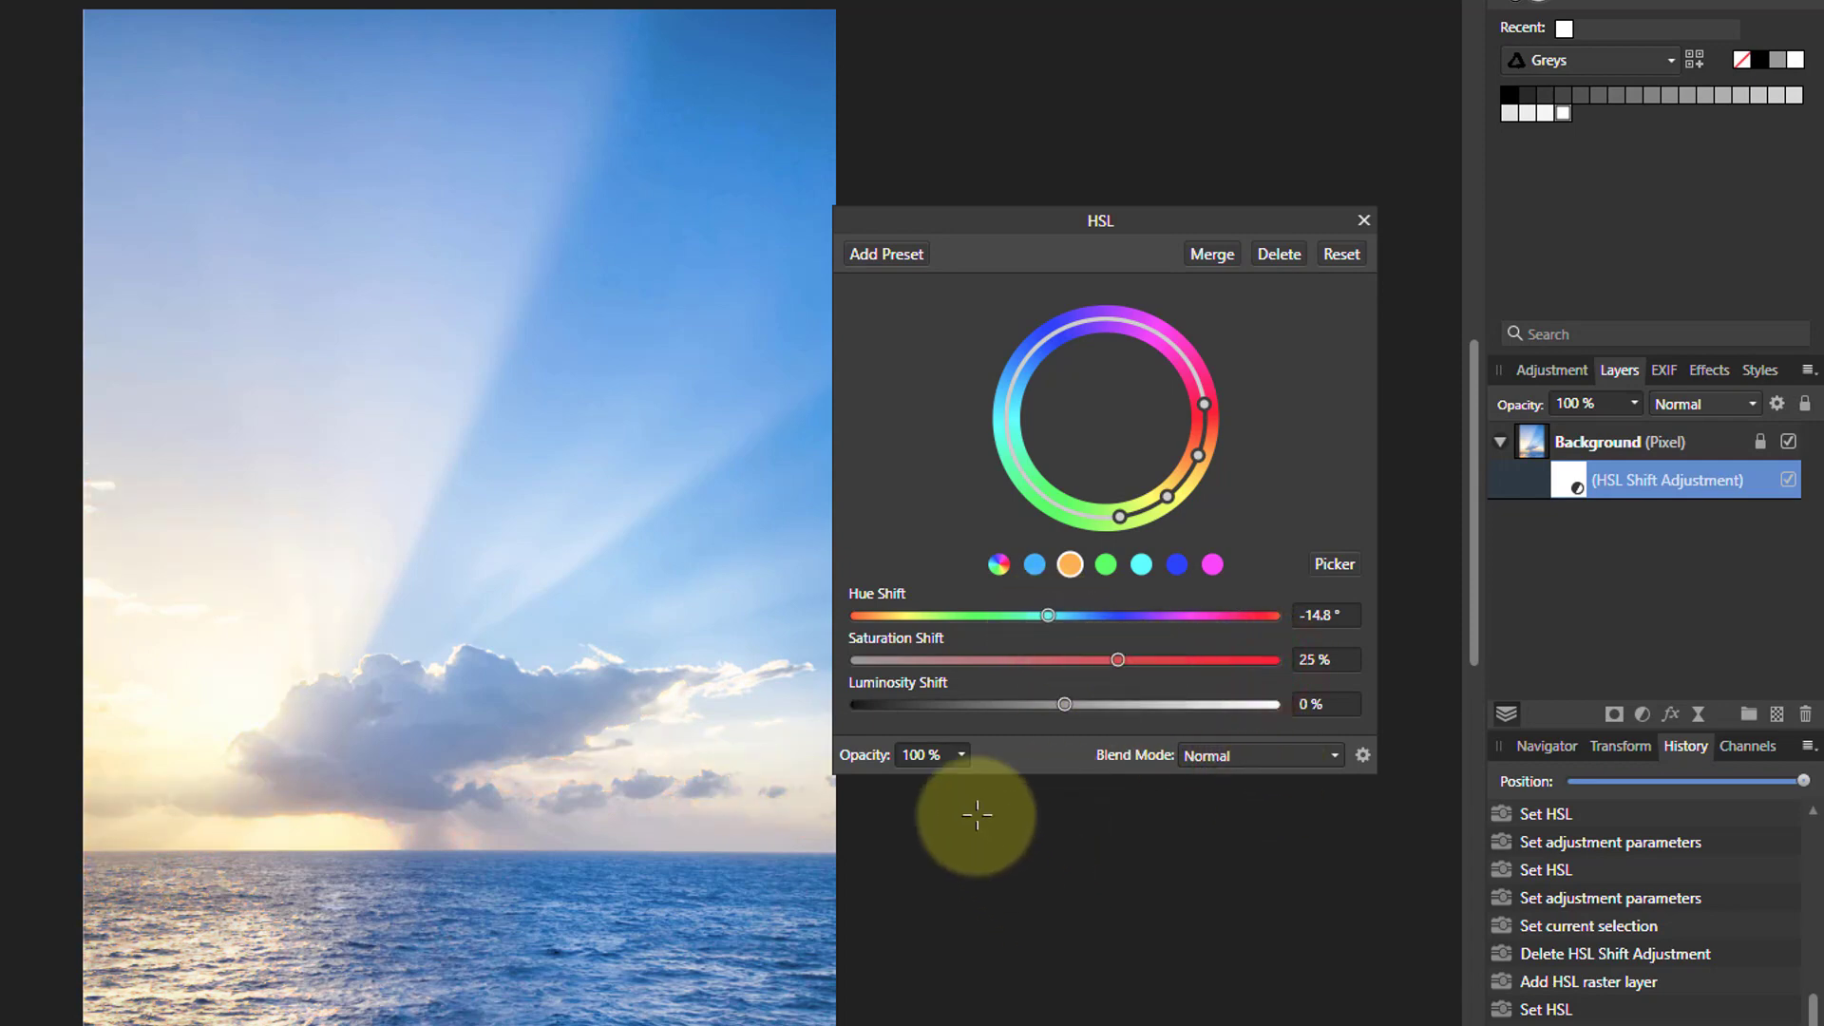